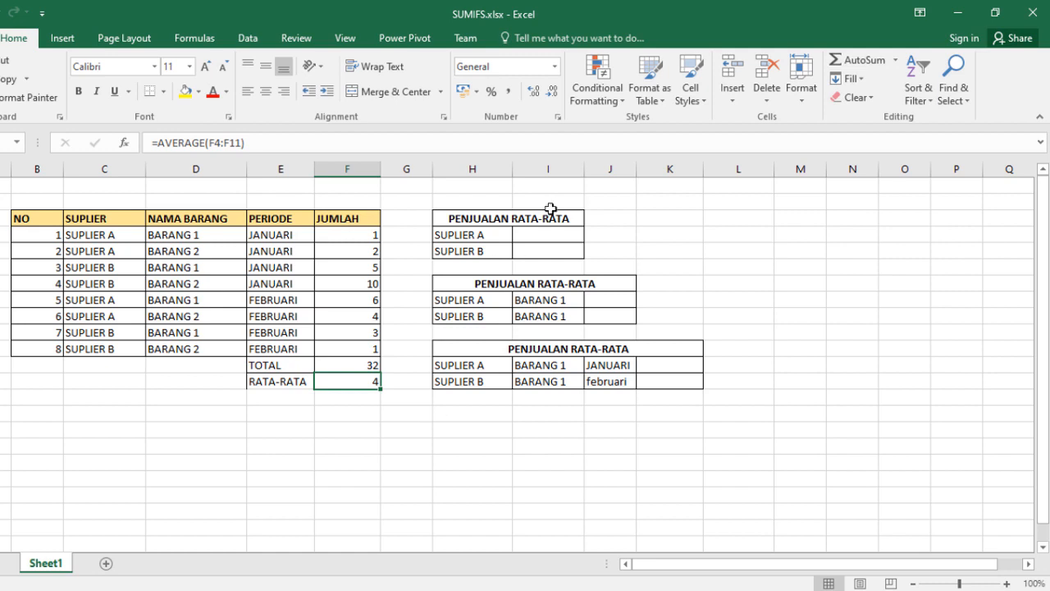
left_click(488, 219)
left_click(534, 232)
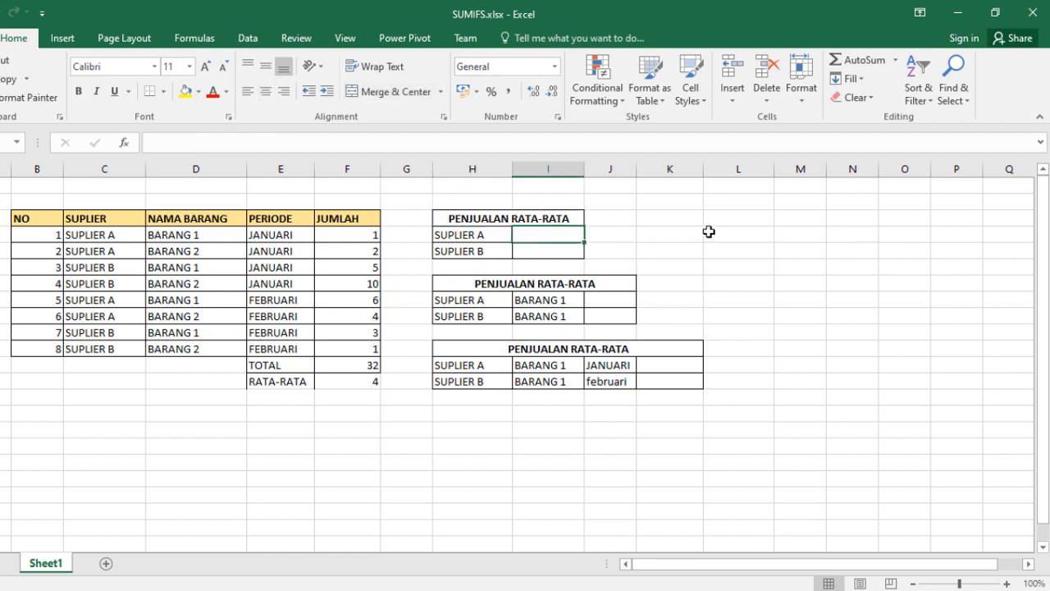
left_click(463, 233)
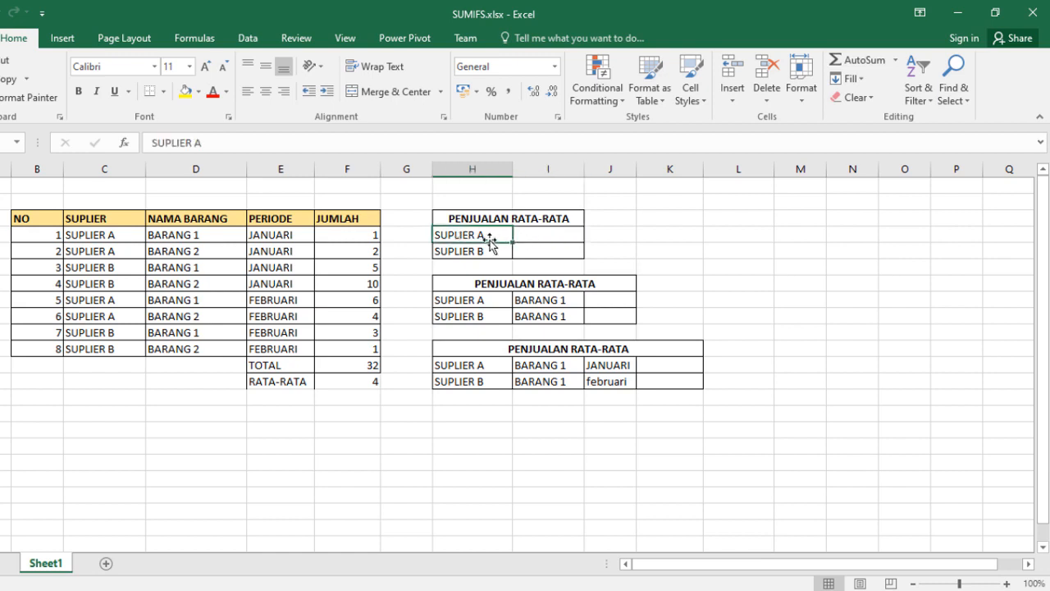
left_click_drag(116, 239, 115, 253)
left_click_drag(114, 299, 115, 315)
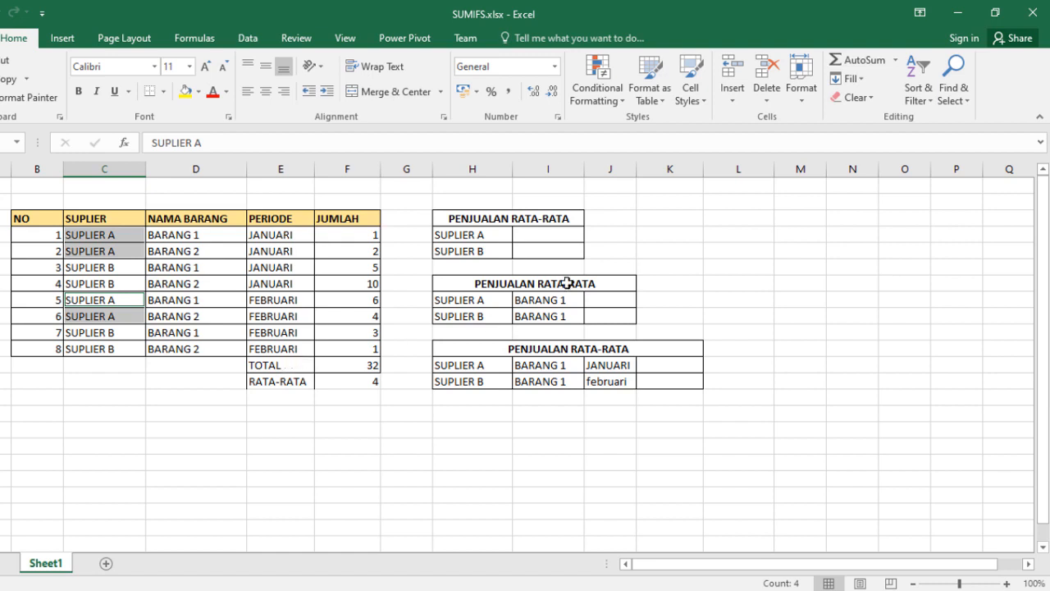
Start an AVERAGEIF formula in cell I4 for SUPLIER A, with the supplier column $C$4:$C$11 as its absolute range
left_click(528, 235)
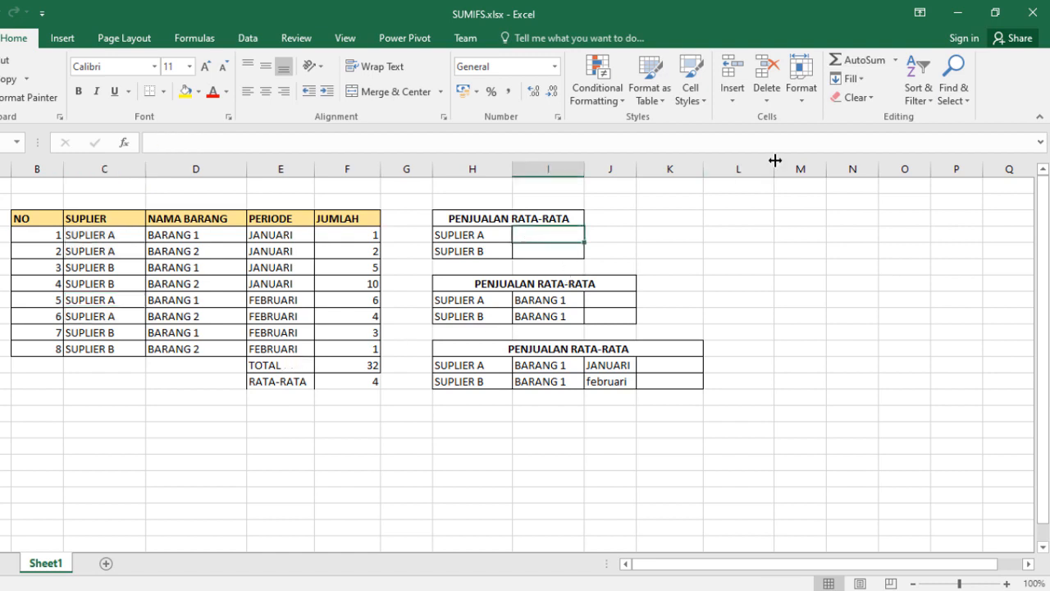
type("=")
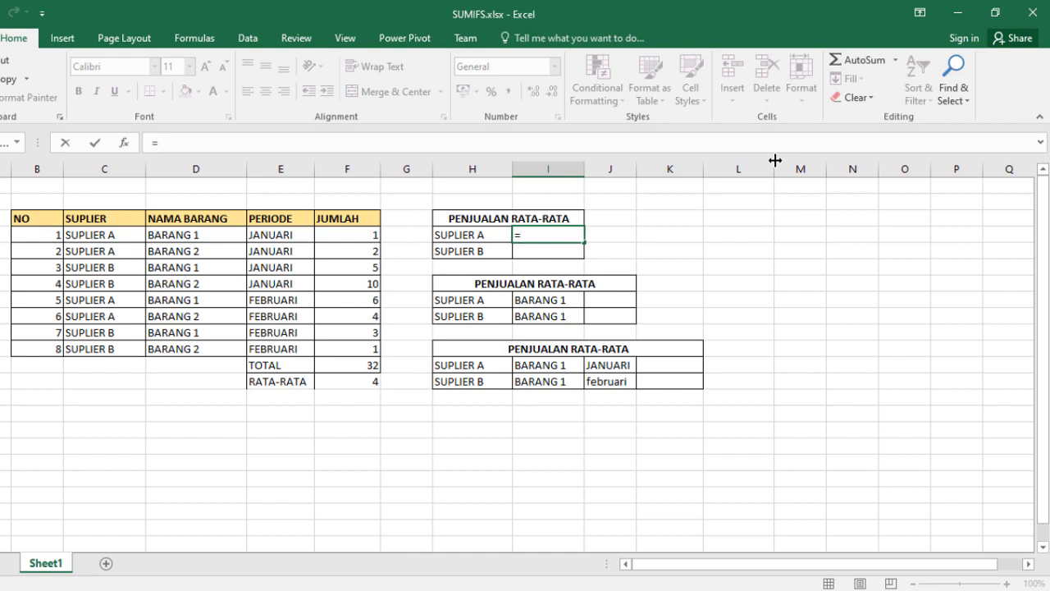
type("AVERA")
key("Tab")
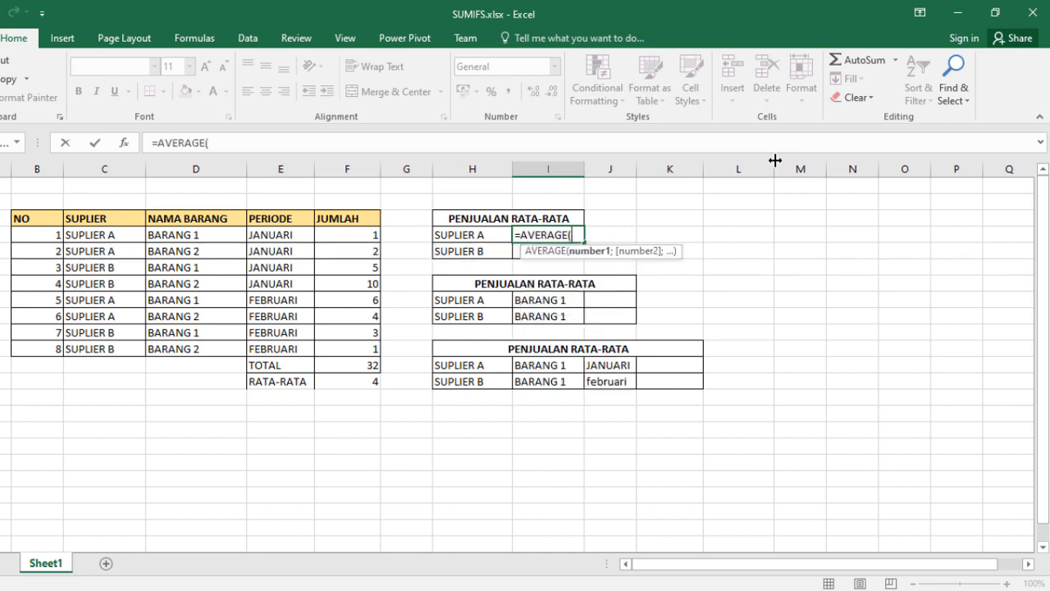
key("BackSpace")
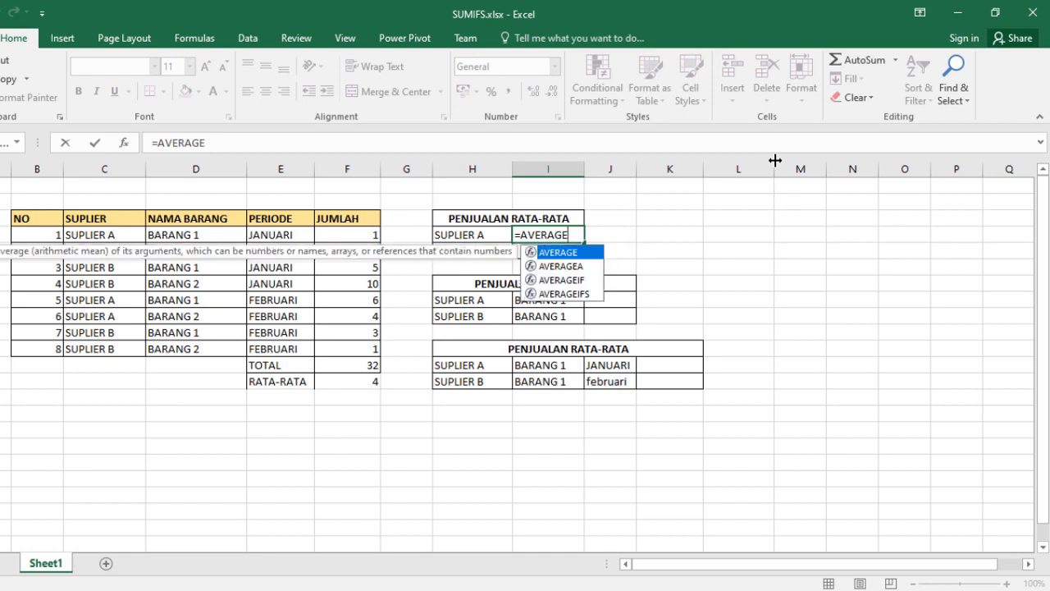
type("IF")
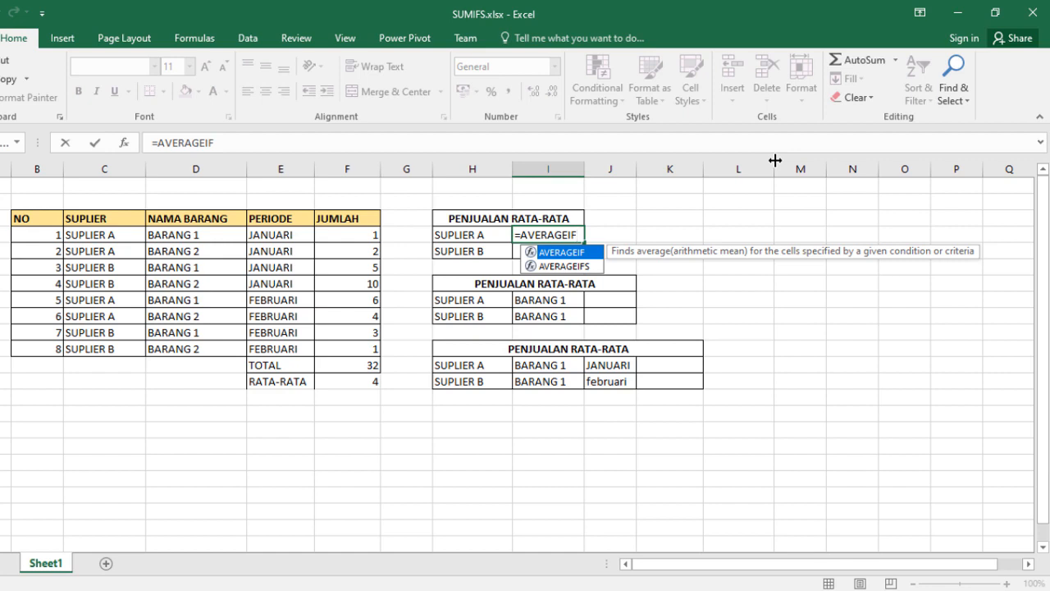
key("Tab")
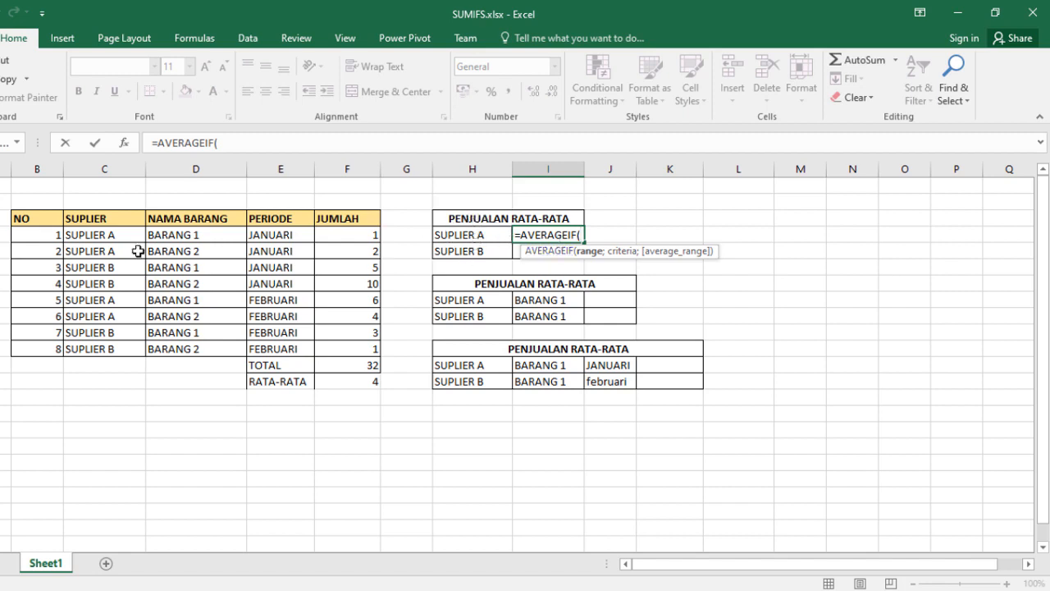
left_click(106, 238)
left_click_drag(106, 243, 97, 350)
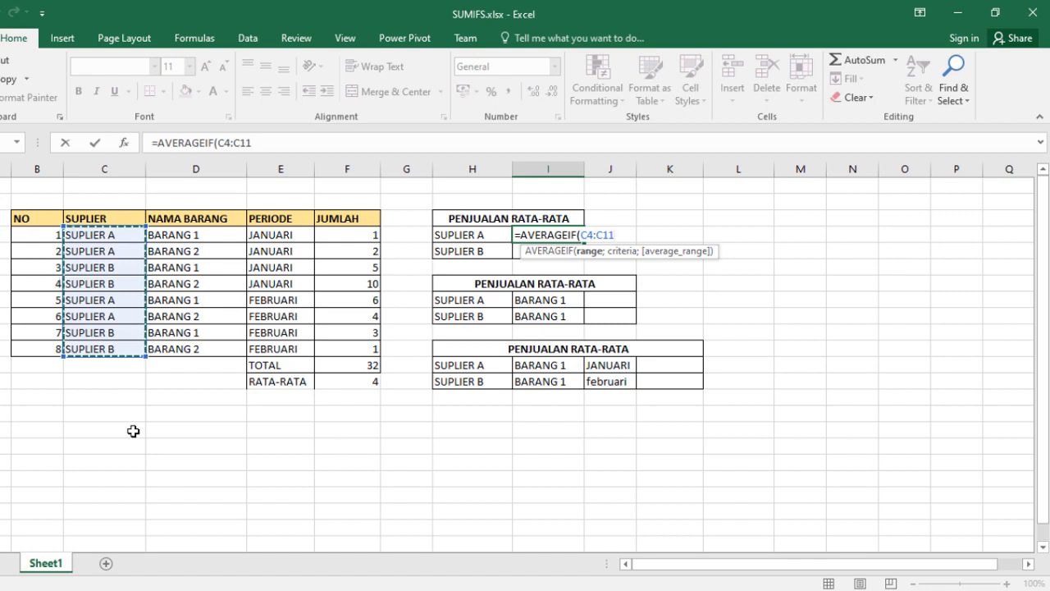
key("F4")
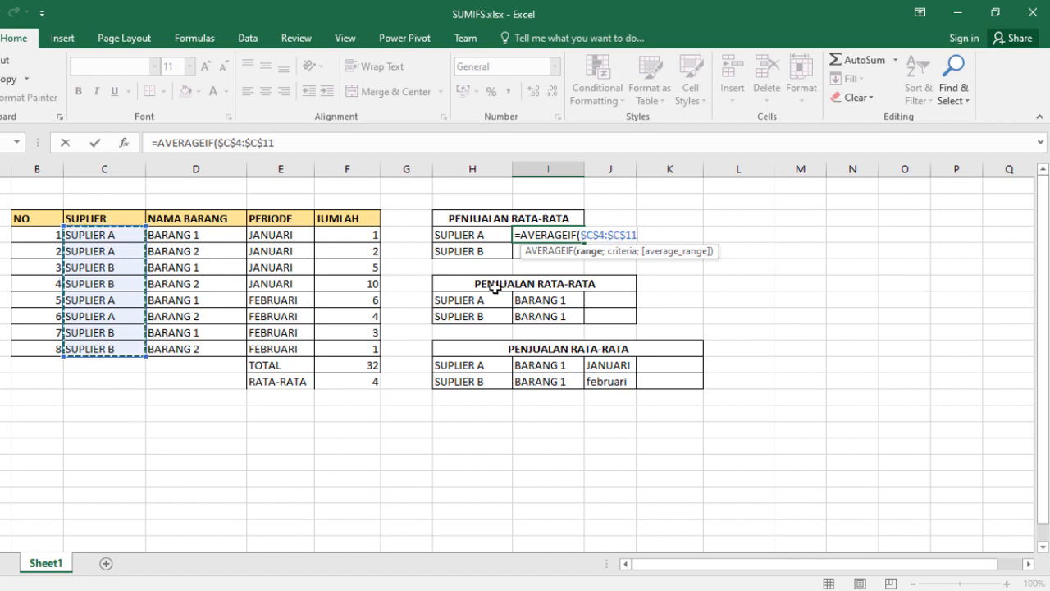
type(";")
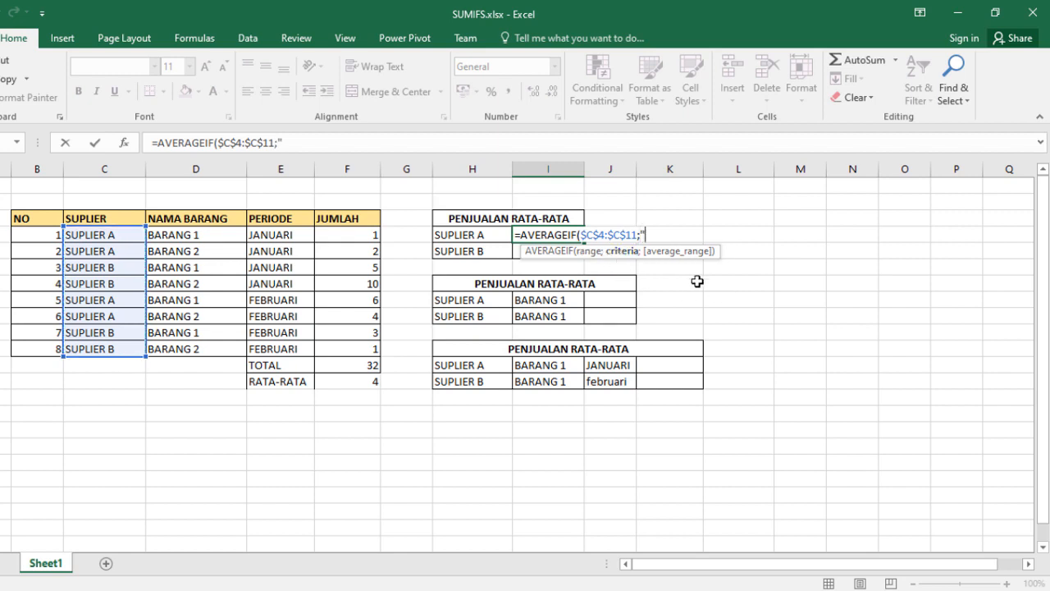
type("\"SUPLIER A\"")
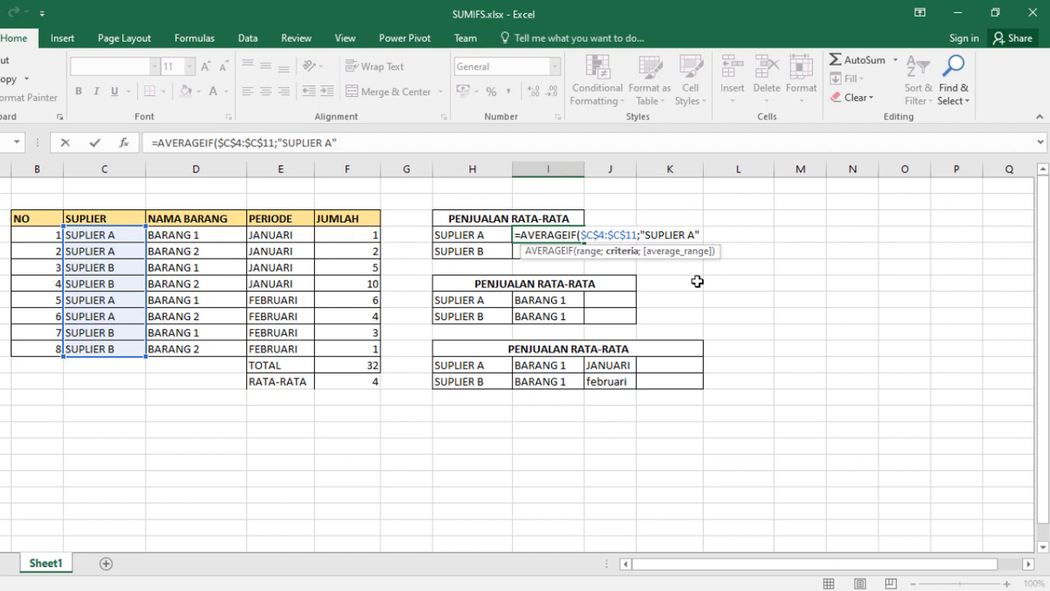
key("BackSpace")
key("BackSpace")
key("BackSpace")
key("BackSpace")
key("BackSpace")
key("BackSpace")
key("BackSpace")
key("BackSpace")
key("BackSpace")
key("BackSpace")
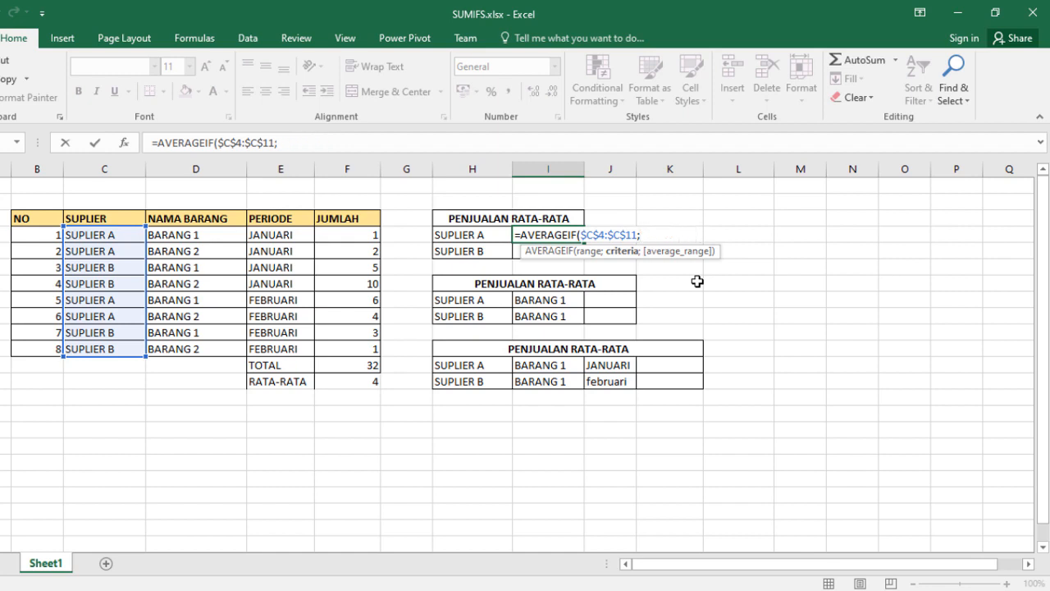
Complete the AVERAGEIF formula with H4 as the criteria and $F$4:$F$11 as the absolute average range
left_click(464, 235)
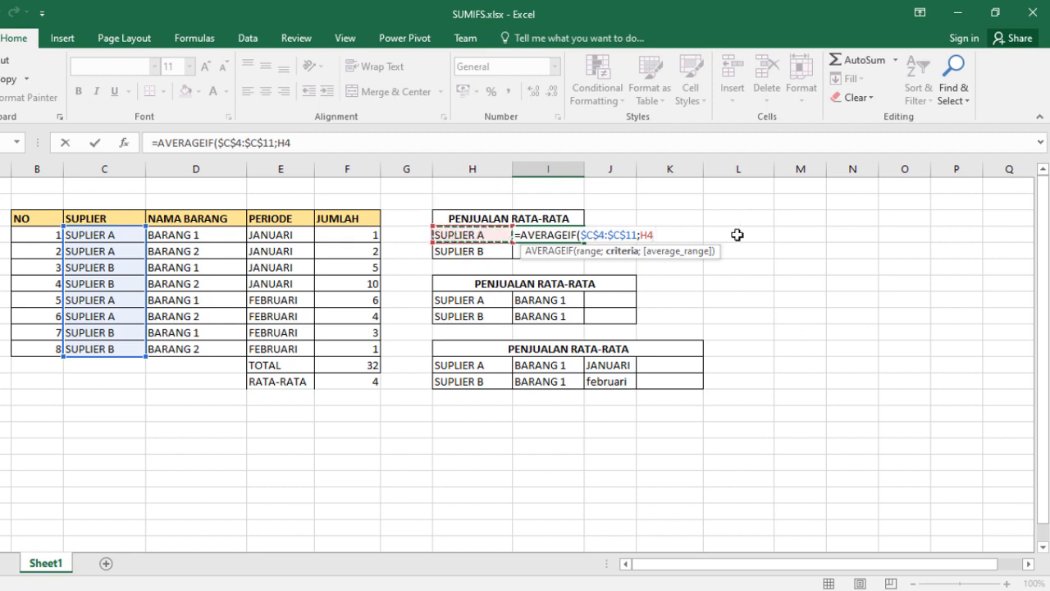
type(";")
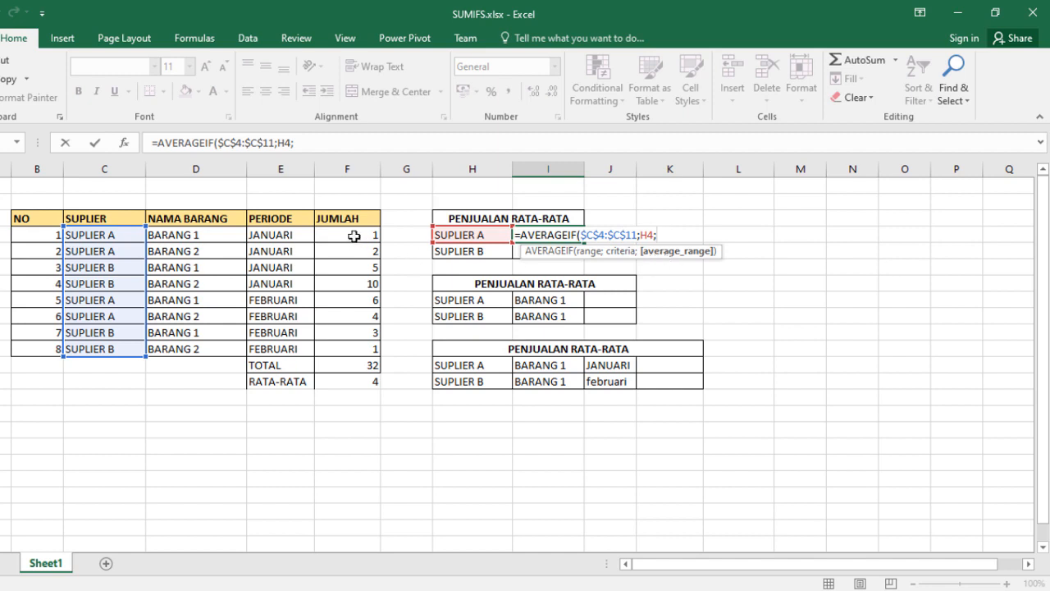
left_click_drag(353, 235, 357, 343)
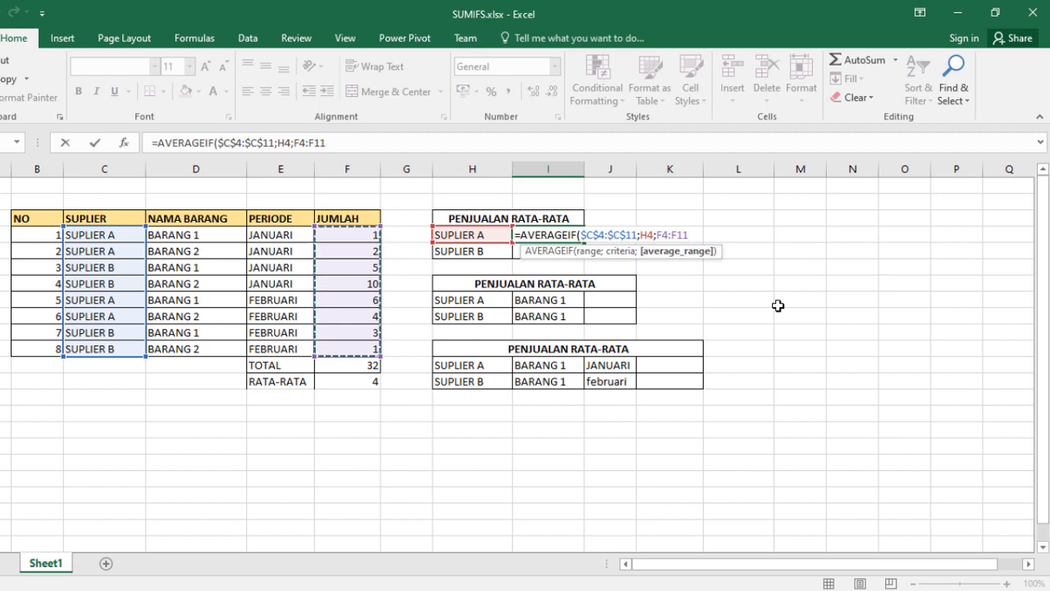
key("F4")
type(")")
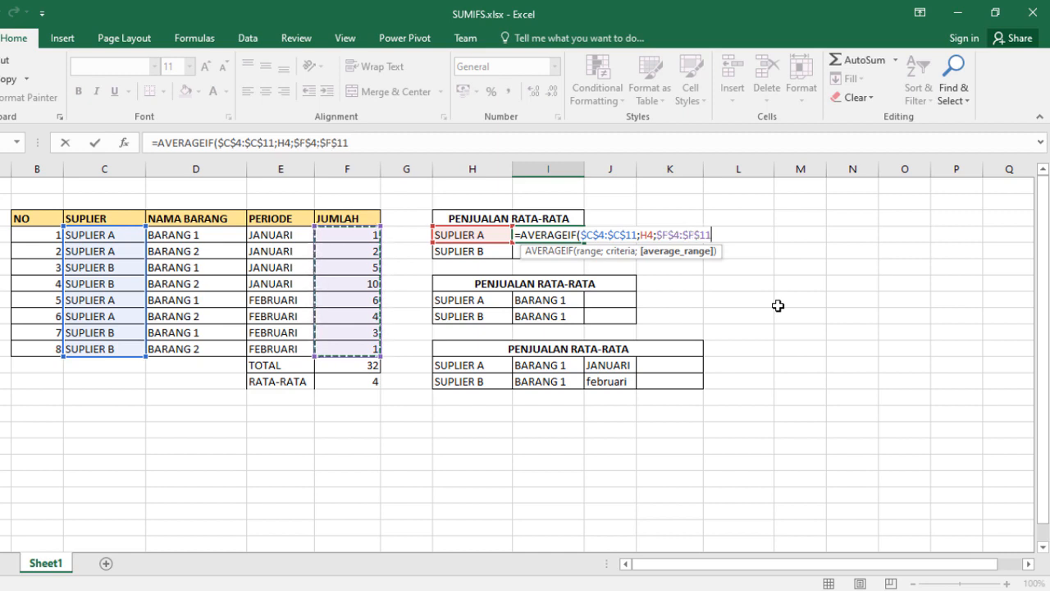
key("Return")
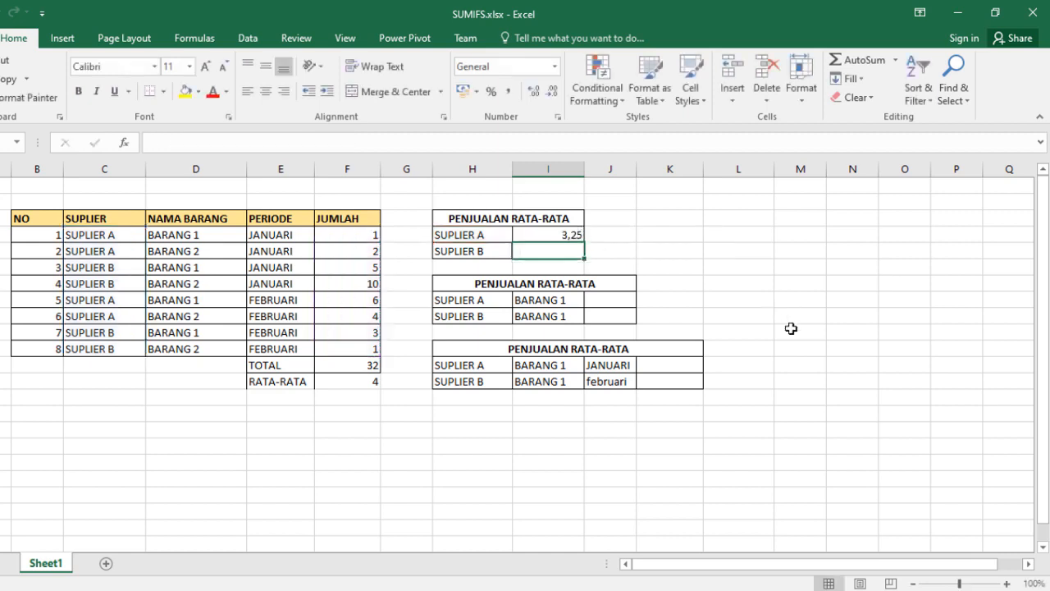
Copy the AVERAGEIF formula from cell I4 down to the SUPLIER B row in I5
left_click(483, 235)
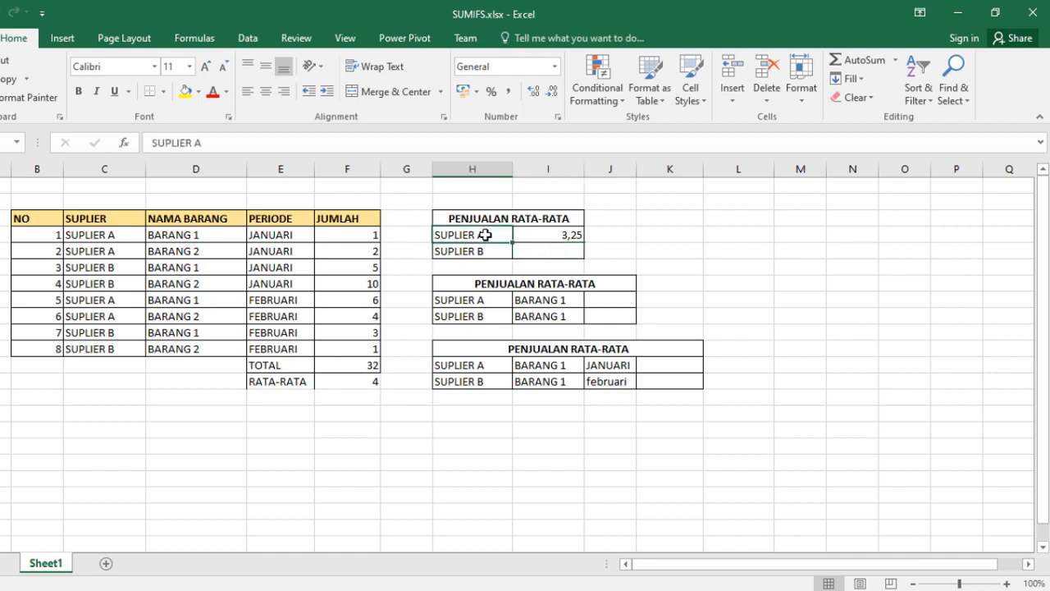
left_click(560, 235)
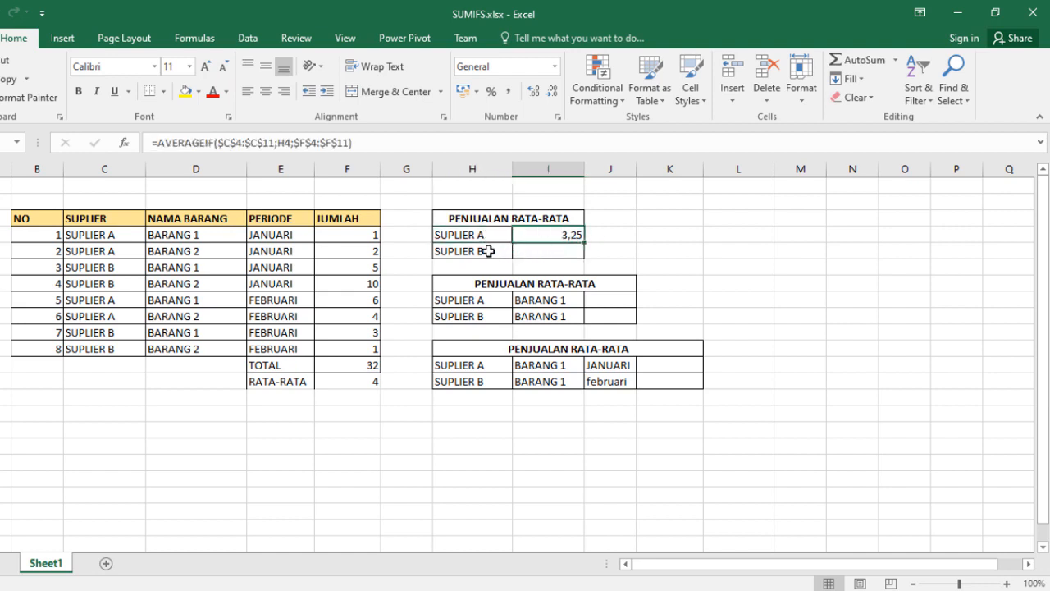
left_click_drag(585, 243, 578, 261)
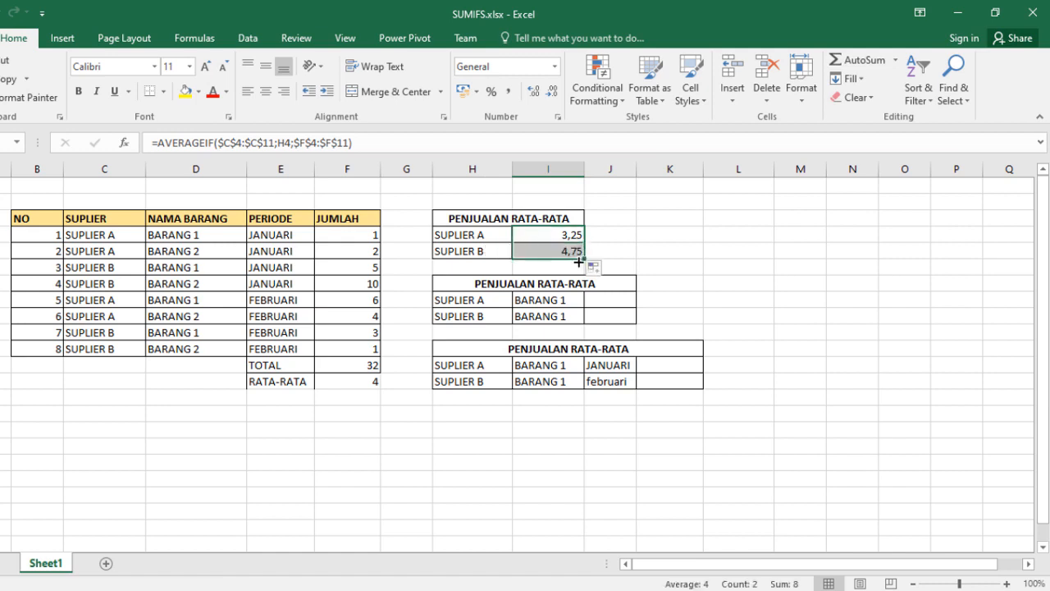
left_click(611, 247)
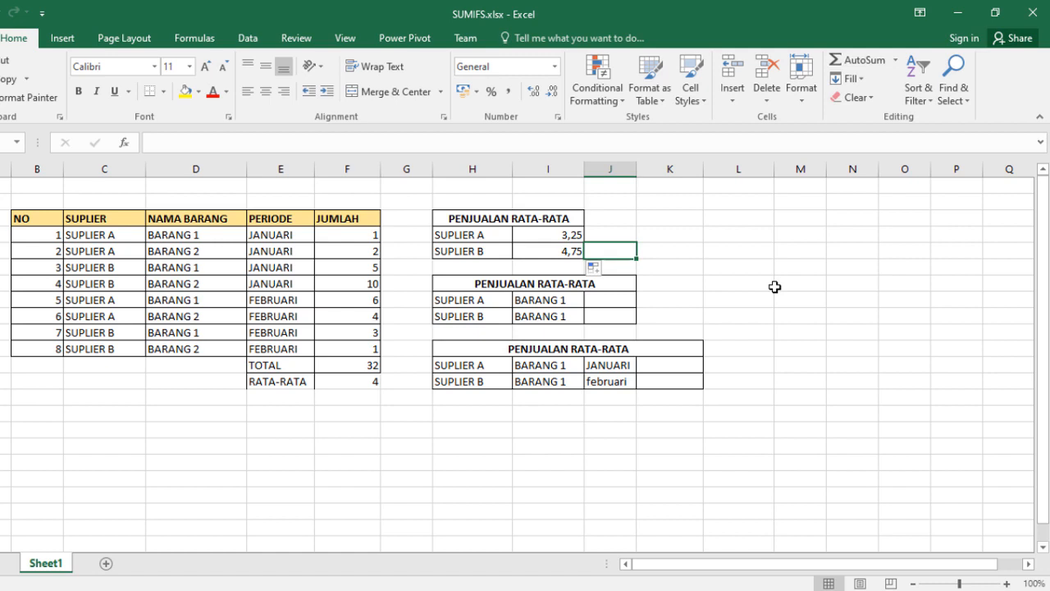
Compare the two supplier averages with the overall RATA-RATA value, and review the supplier and item criteria in the second PENJUALAN RATA-RATA table
left_click_drag(560, 239, 564, 250)
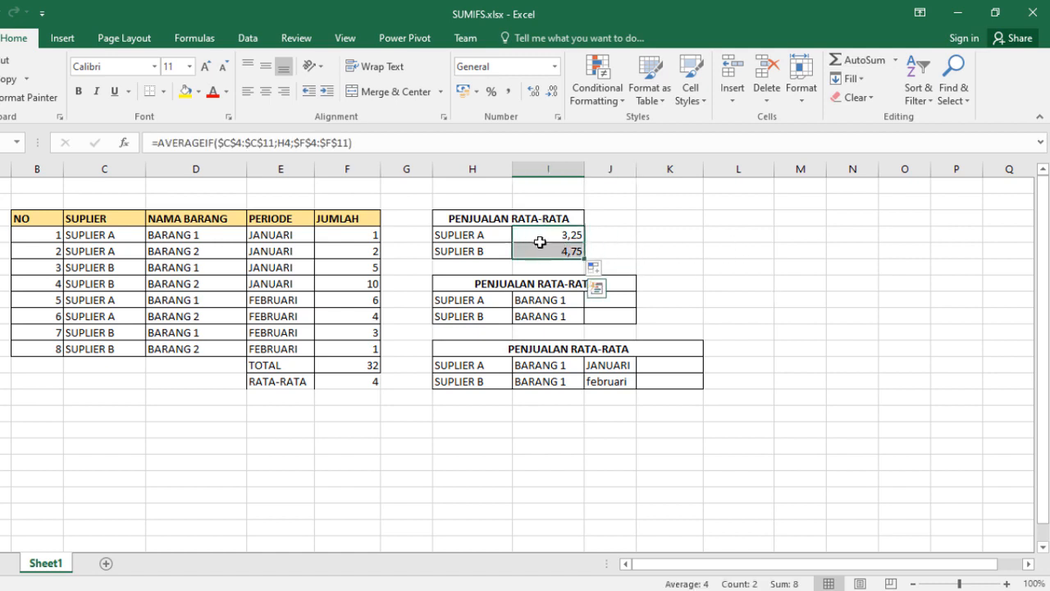
left_click_drag(532, 233, 534, 253)
left_click(334, 384)
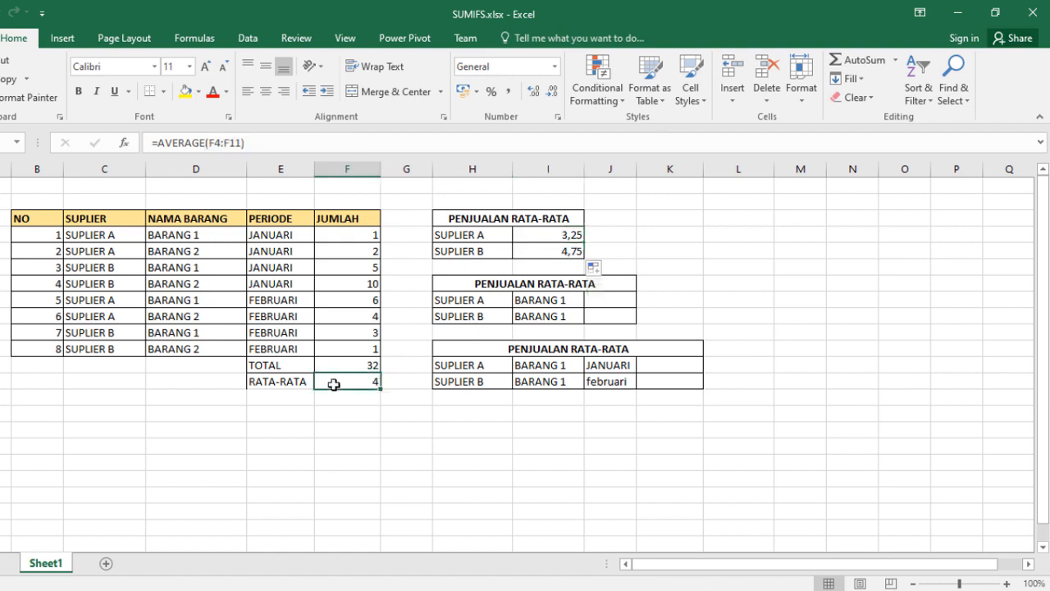
left_click(717, 217)
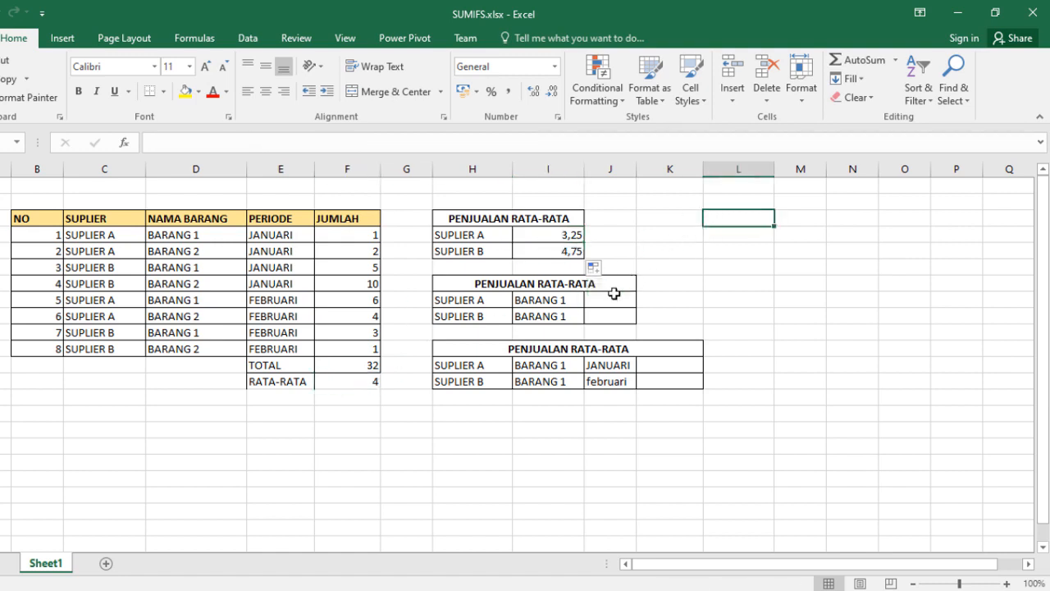
left_click(535, 284)
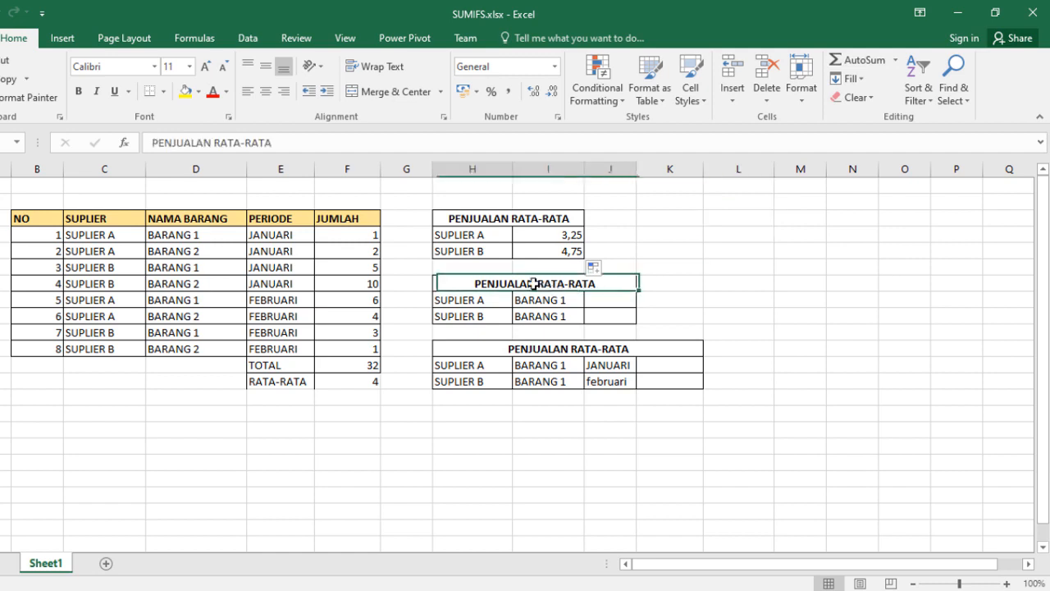
left_click(497, 304)
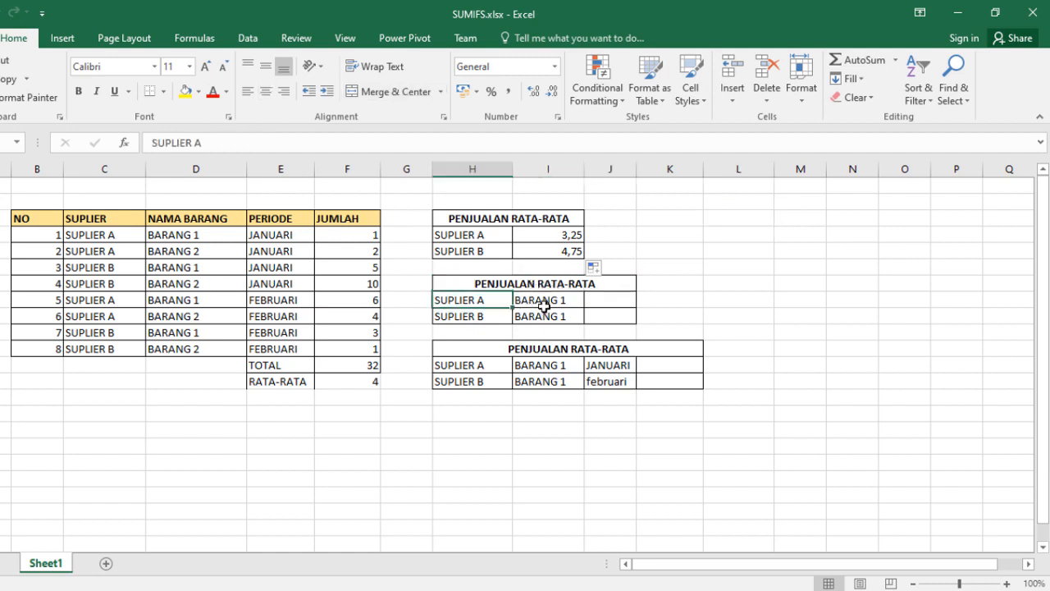
left_click(477, 317, "shift")
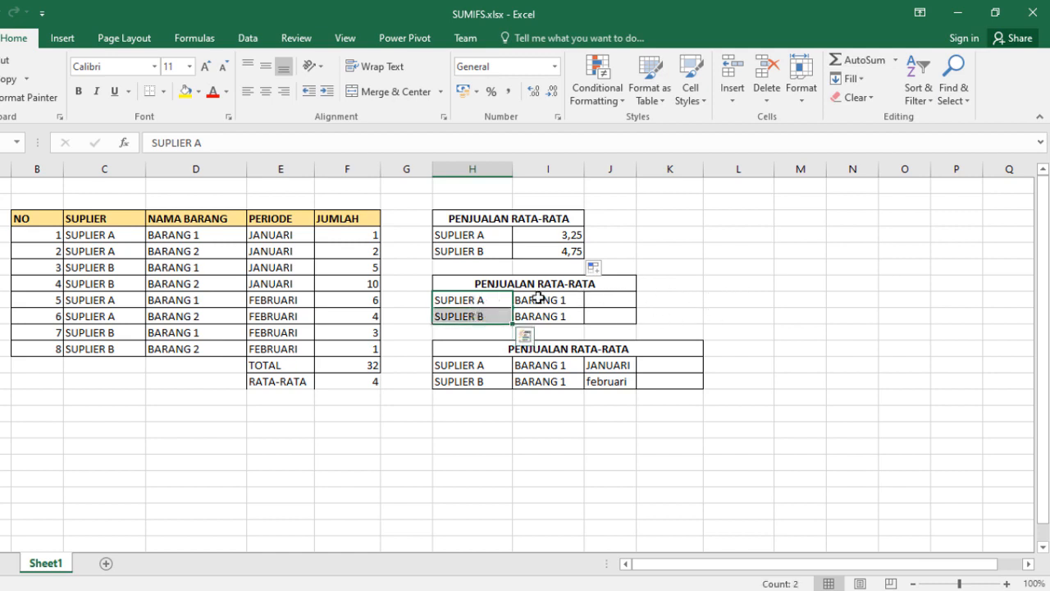
left_click_drag(538, 297, 544, 315)
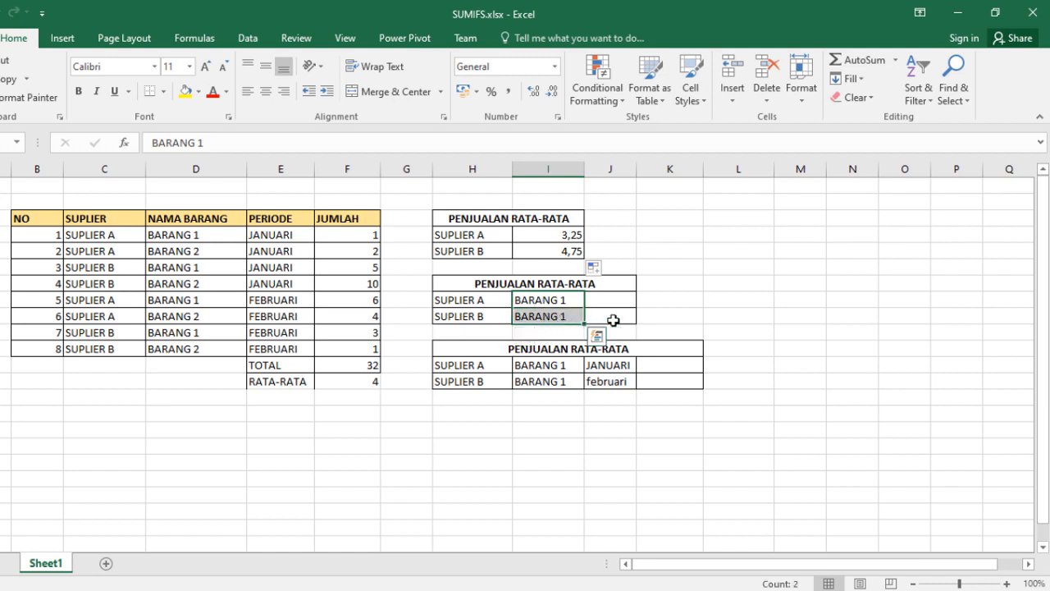
Start an AVERAGEIFS formula in cell J8 with the JUMLAH values $F$4:$F$11 as the absolute average range
left_click(611, 297)
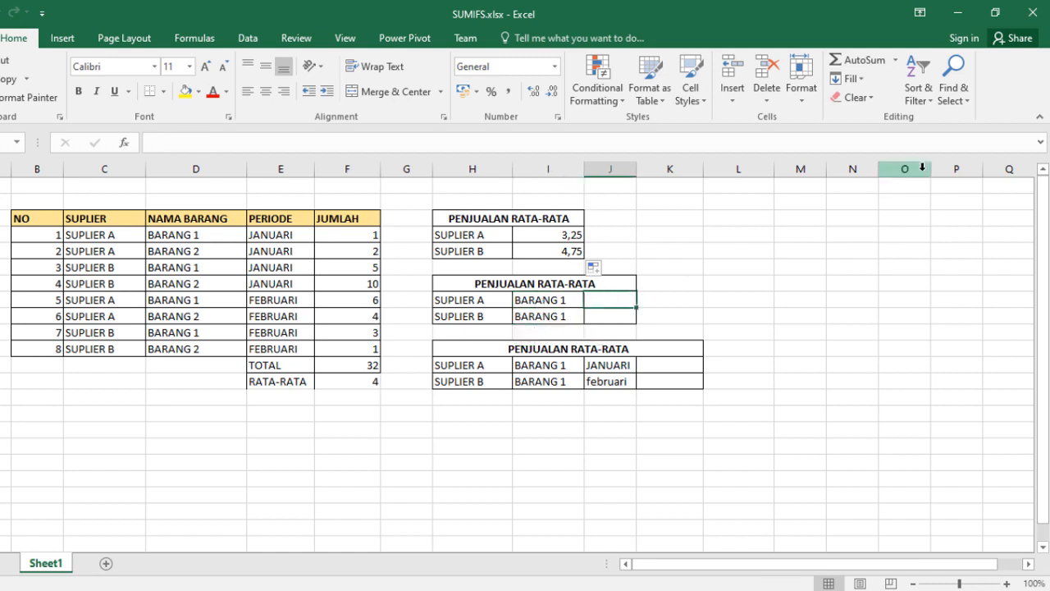
type("=AVERA")
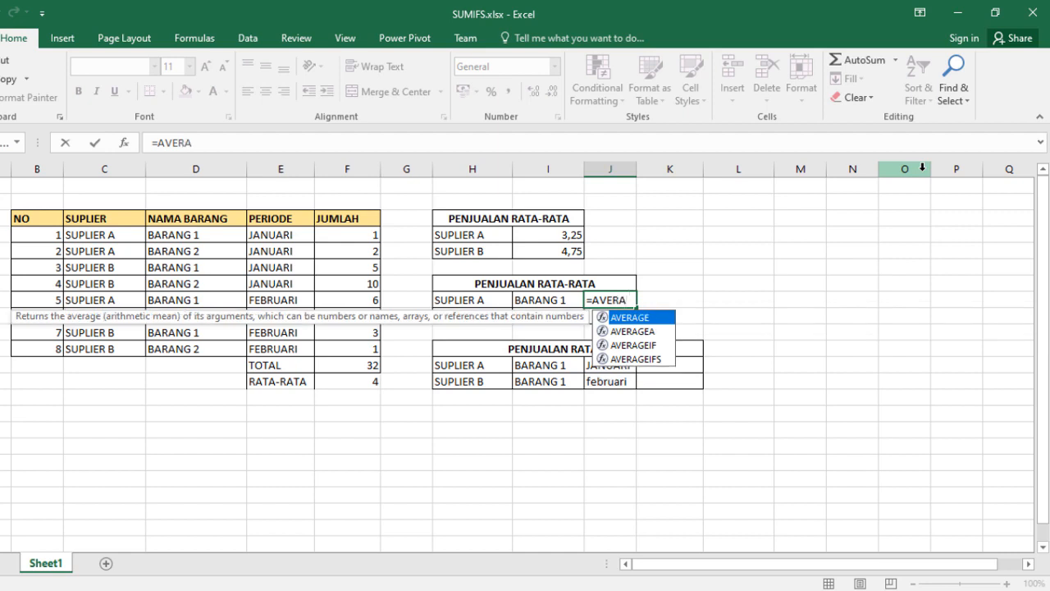
key("Tab")
key("BackSpace")
type("IF")
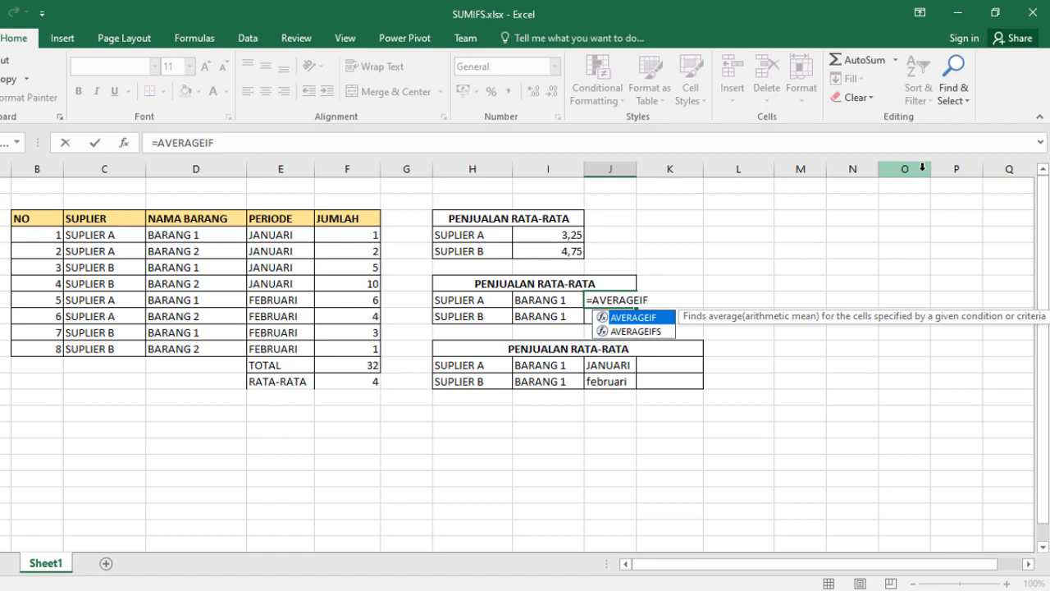
type("S")
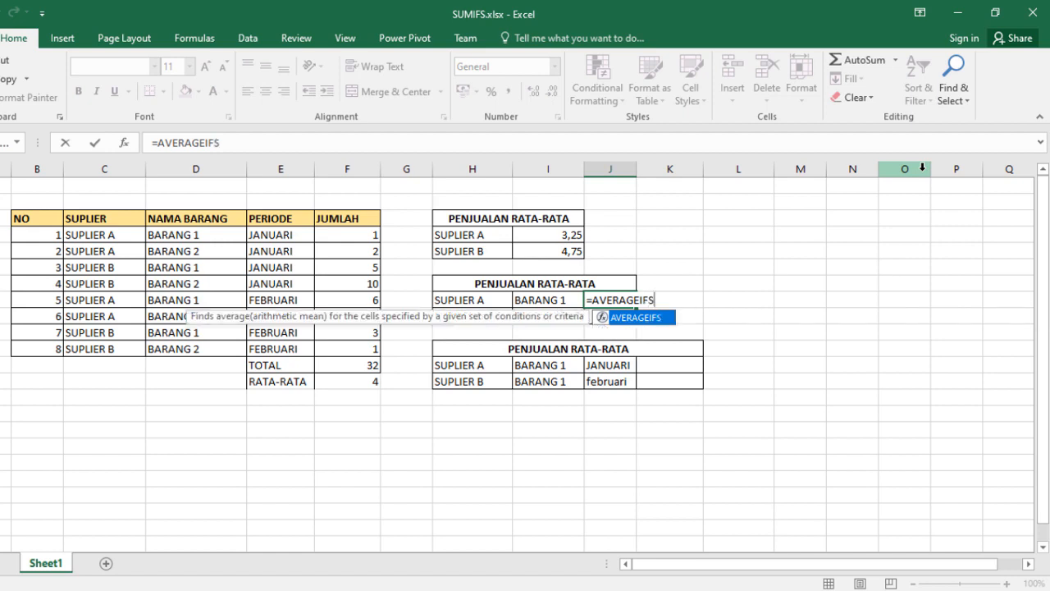
type("(")
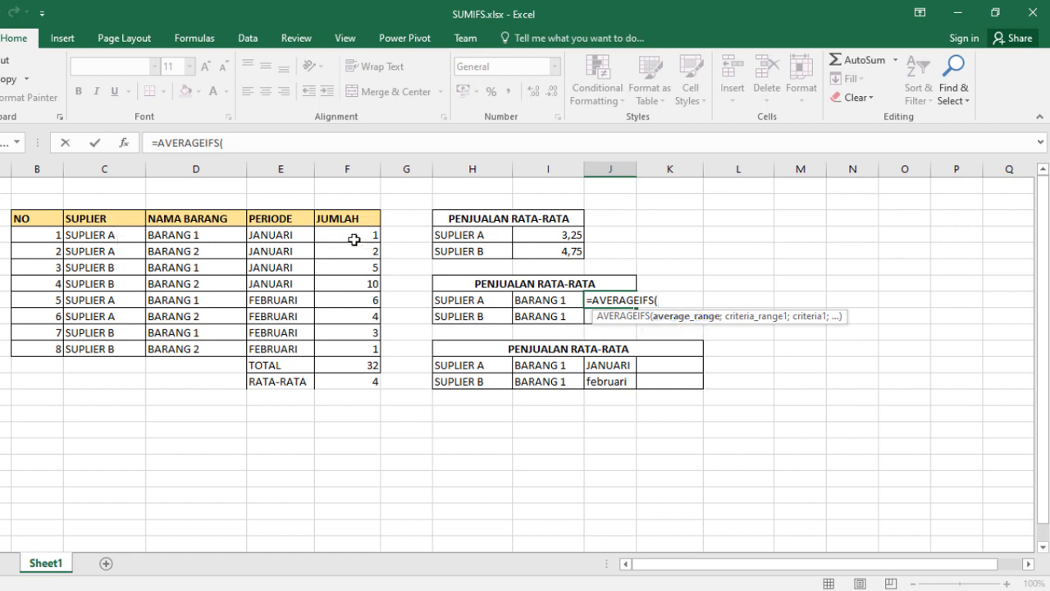
left_click_drag(350, 236, 348, 346)
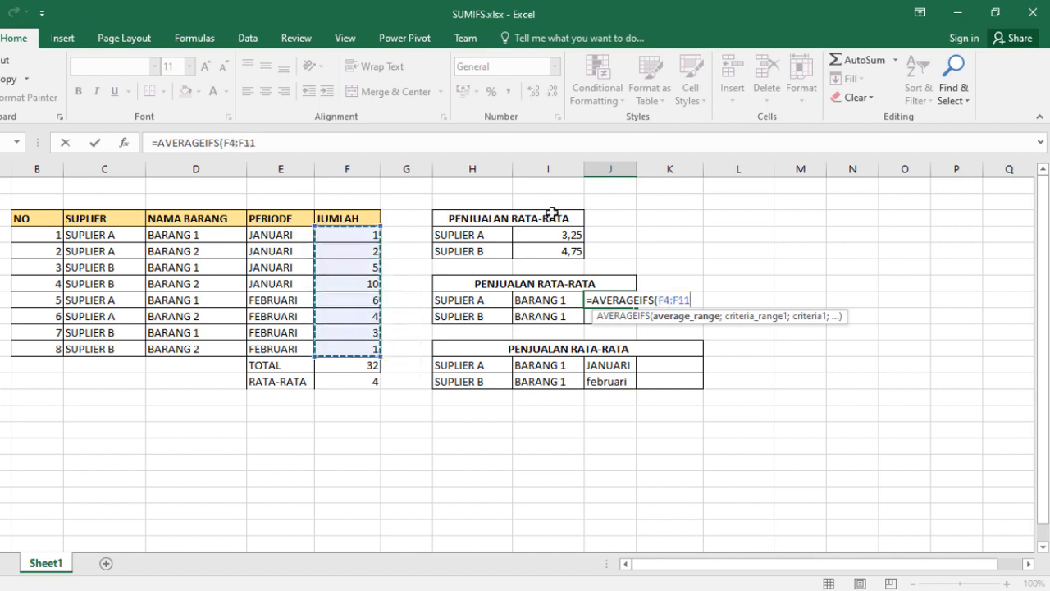
key("F4")
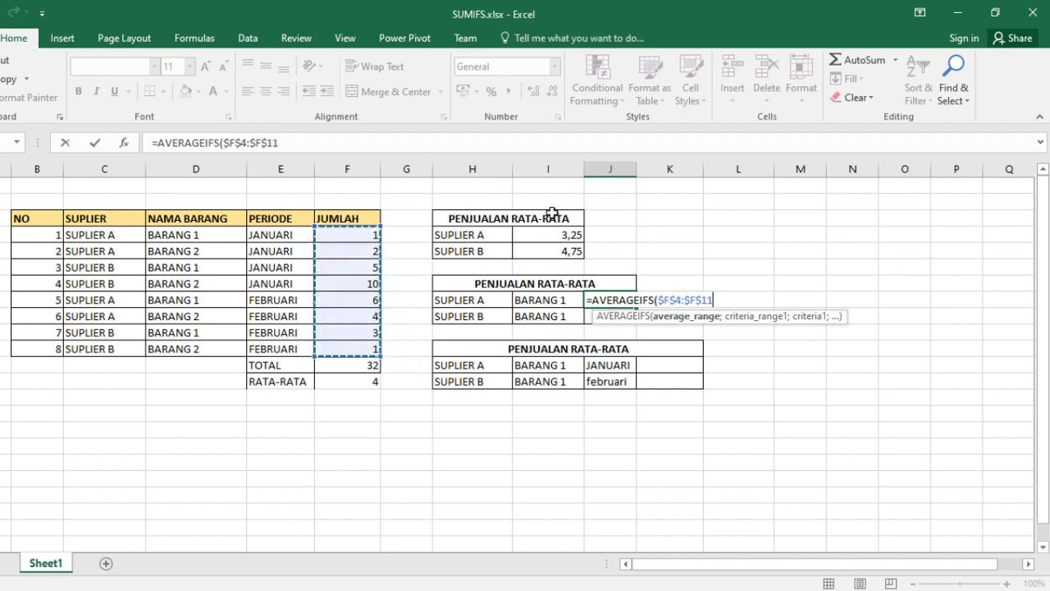
type(";")
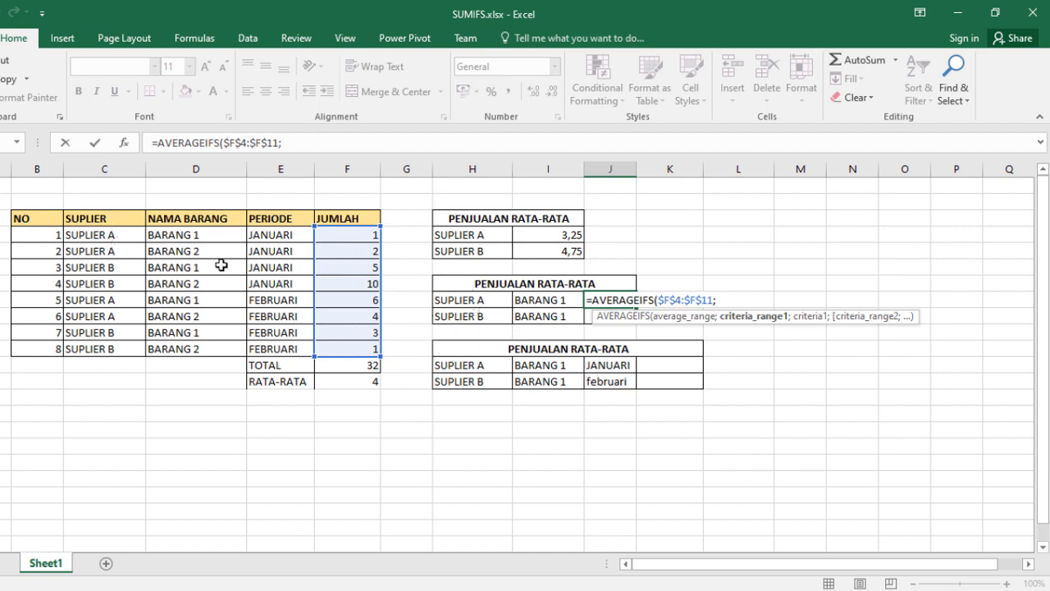
Add the supplier column $C$4:$C$11 as the absolute first criteria range, with H8 as its criteria
left_click_drag(117, 235, 100, 353)
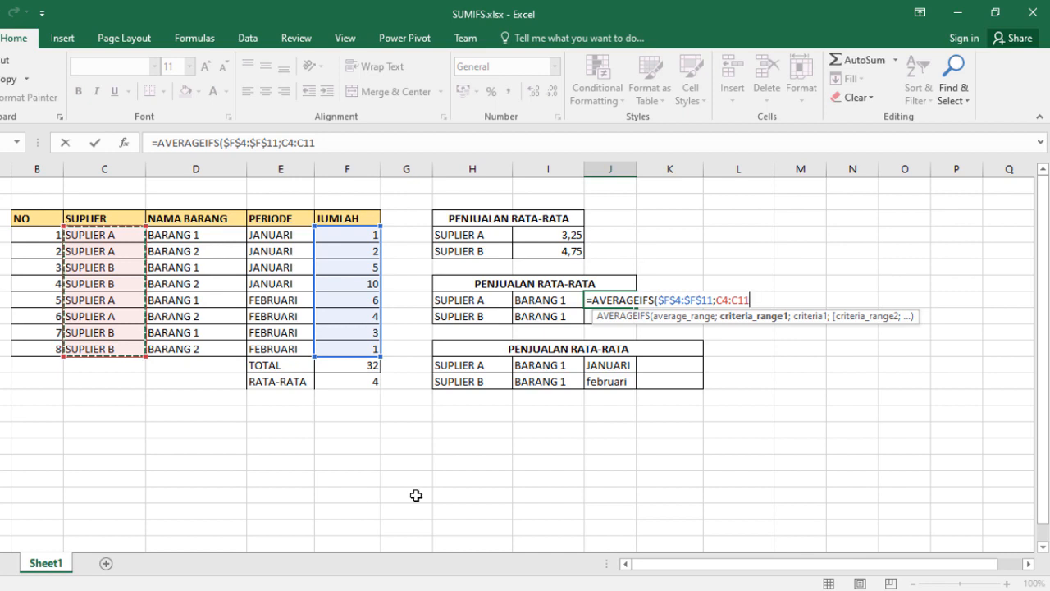
key("F4")
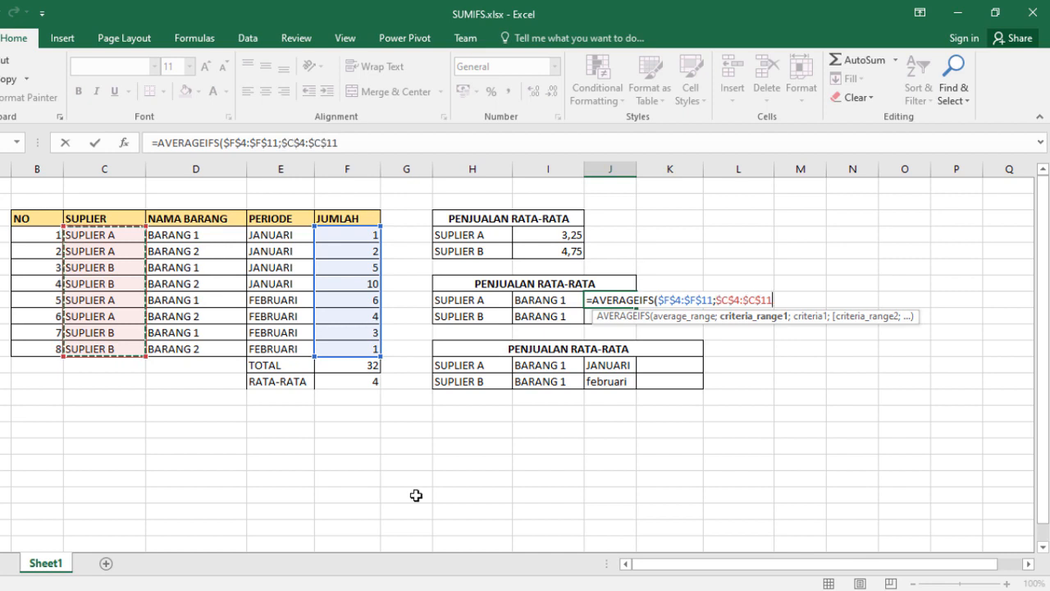
type(";")
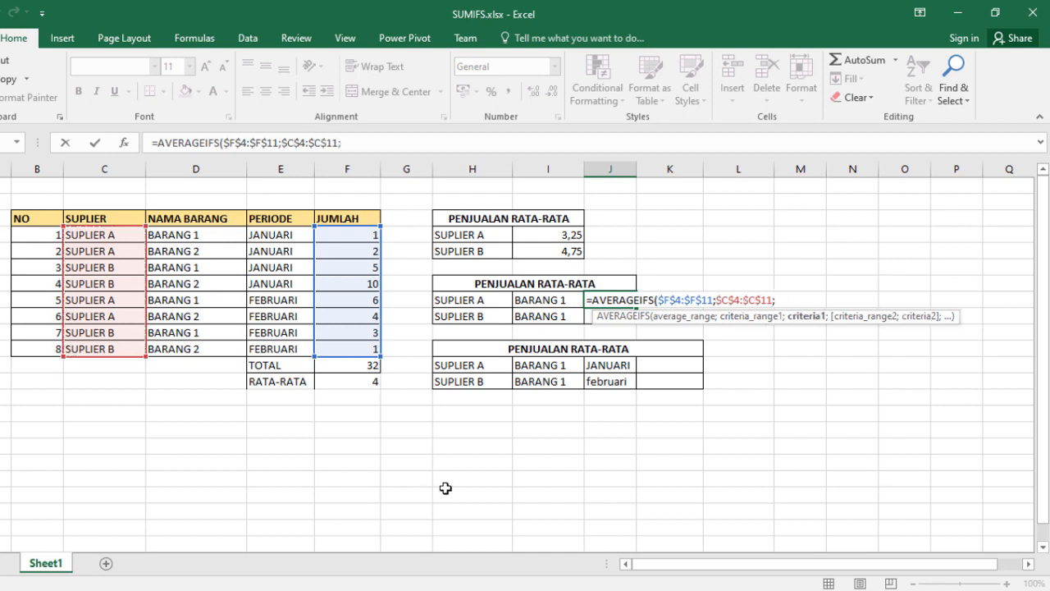
left_click(471, 300)
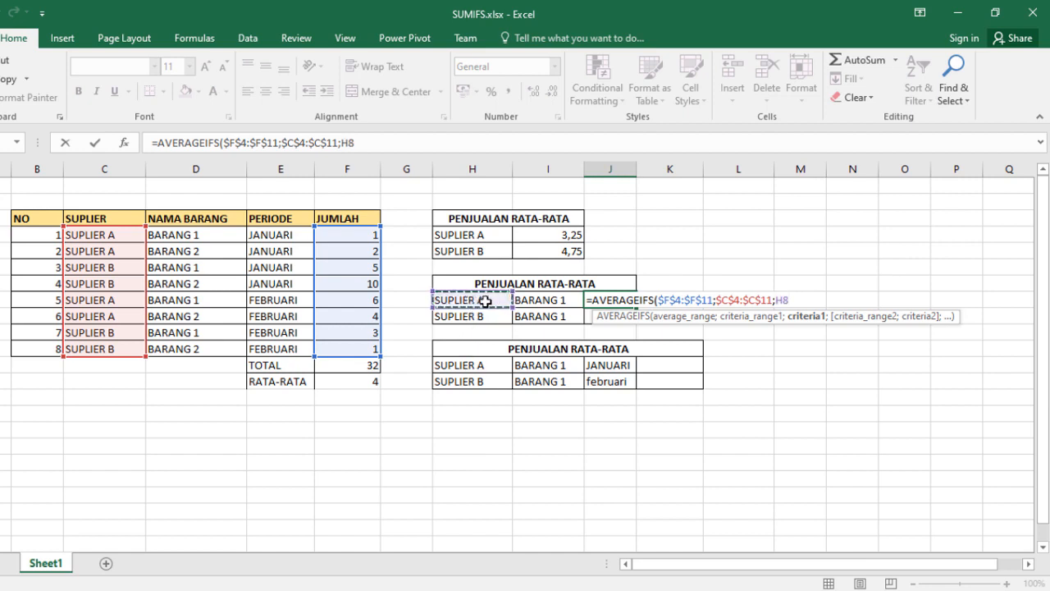
type(";")
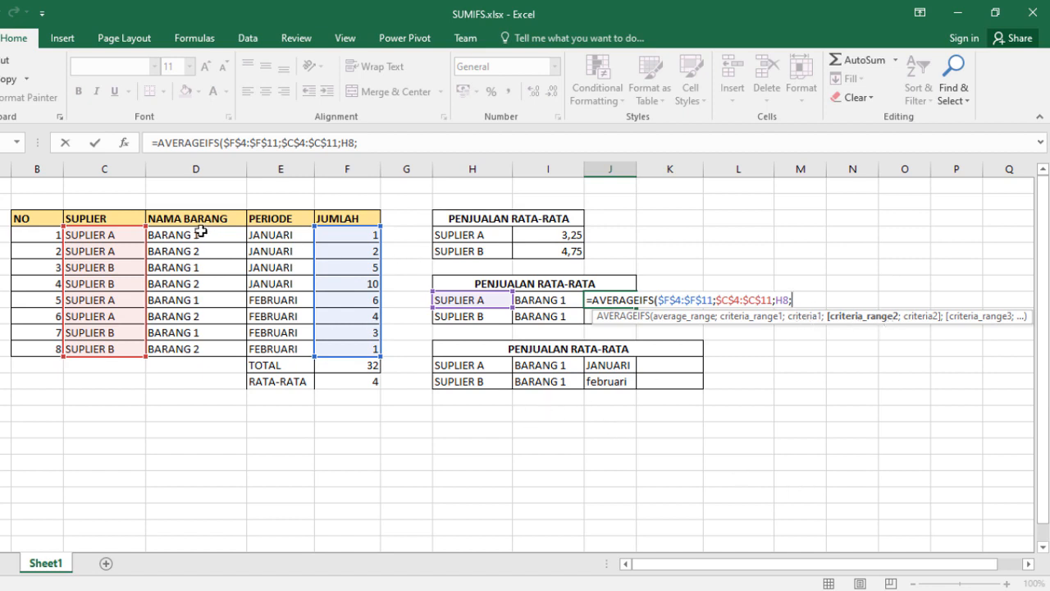
Complete the AVERAGEIFS formula with the item column $D$4:$D$11 as the absolute second criteria range and I8 as its criteria
left_click_drag(197, 234, 200, 349)
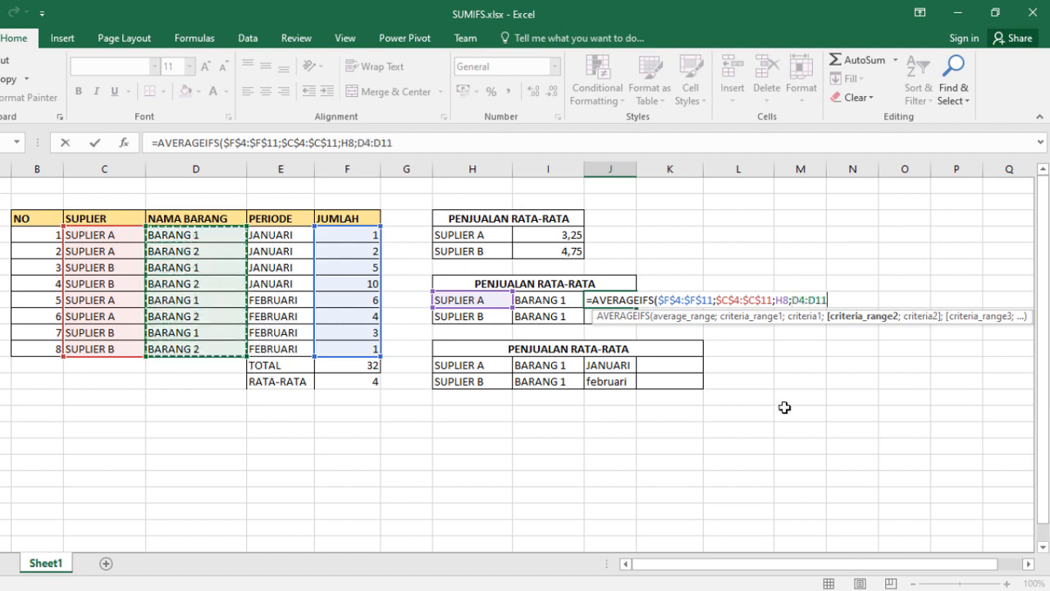
key("F4")
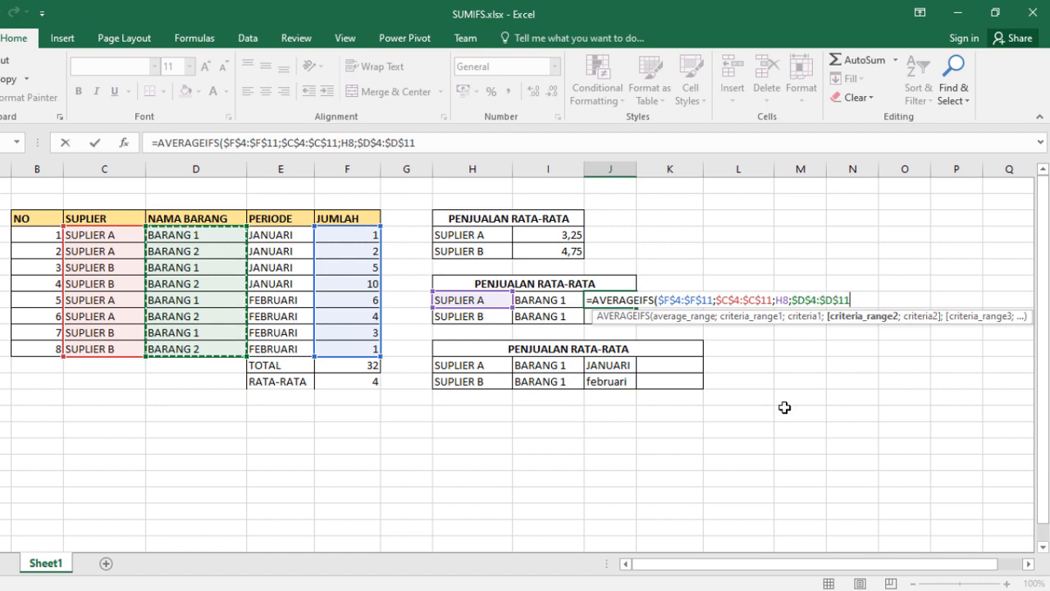
type(";")
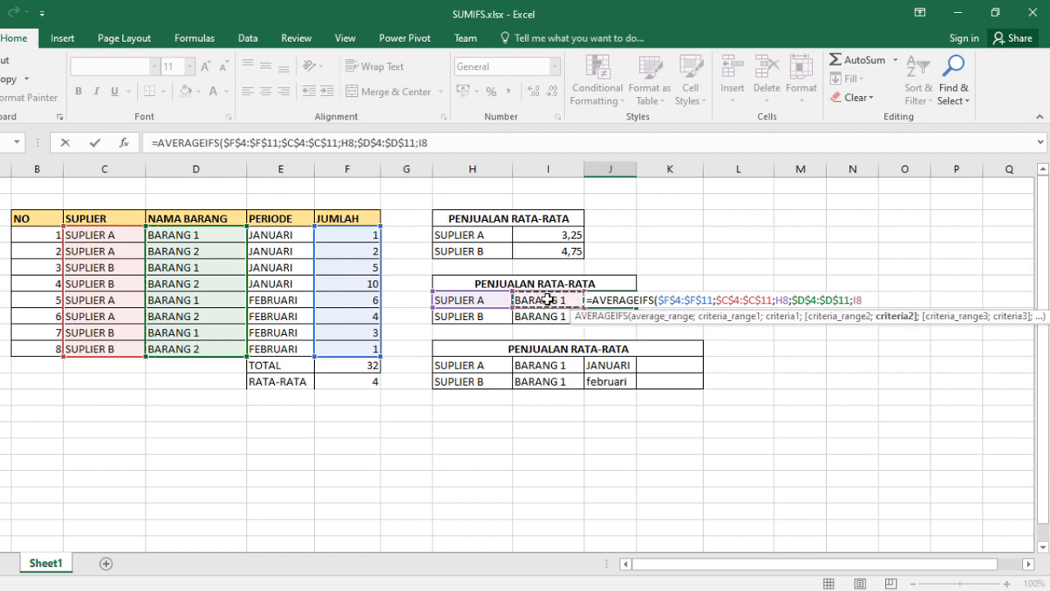
left_click(543, 302)
key("Return")
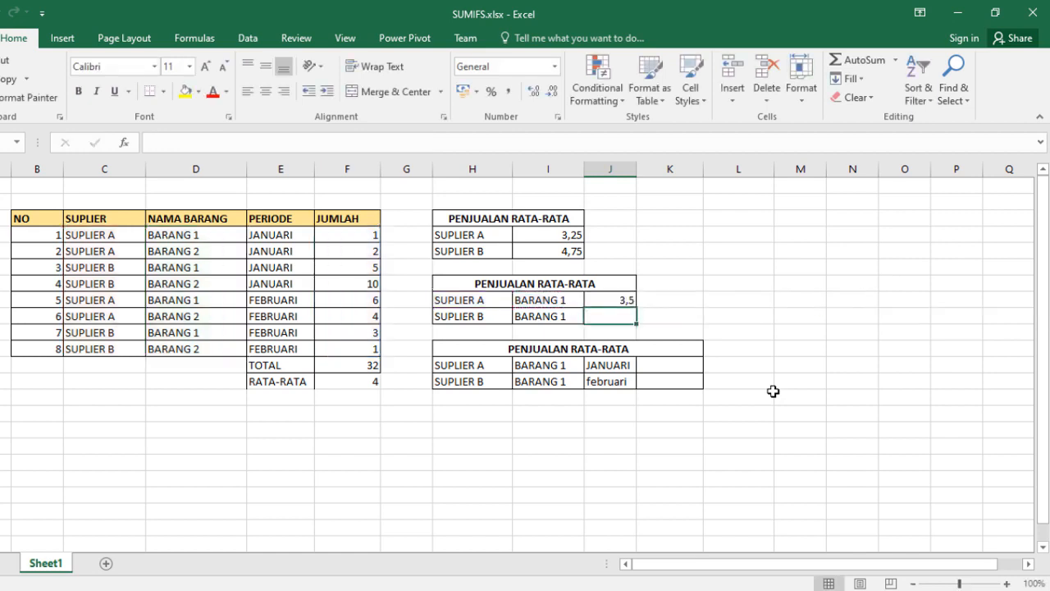
Copy the AVERAGEIFS formula from cell J8 down to the SUPLIER B row in J9
left_click(621, 299)
left_click_drag(638, 307, 636, 323)
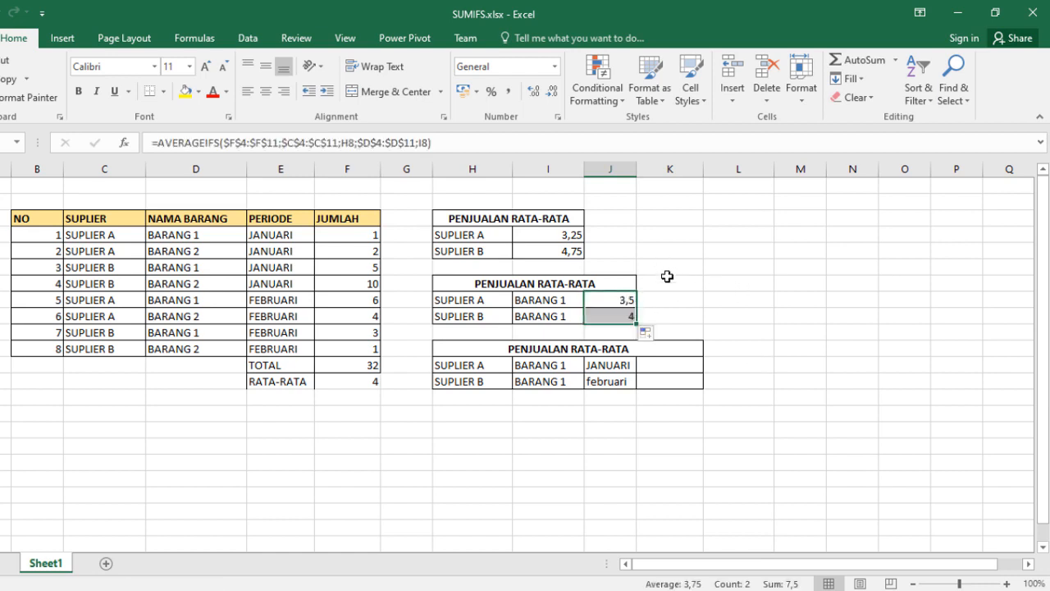
left_click(611, 300)
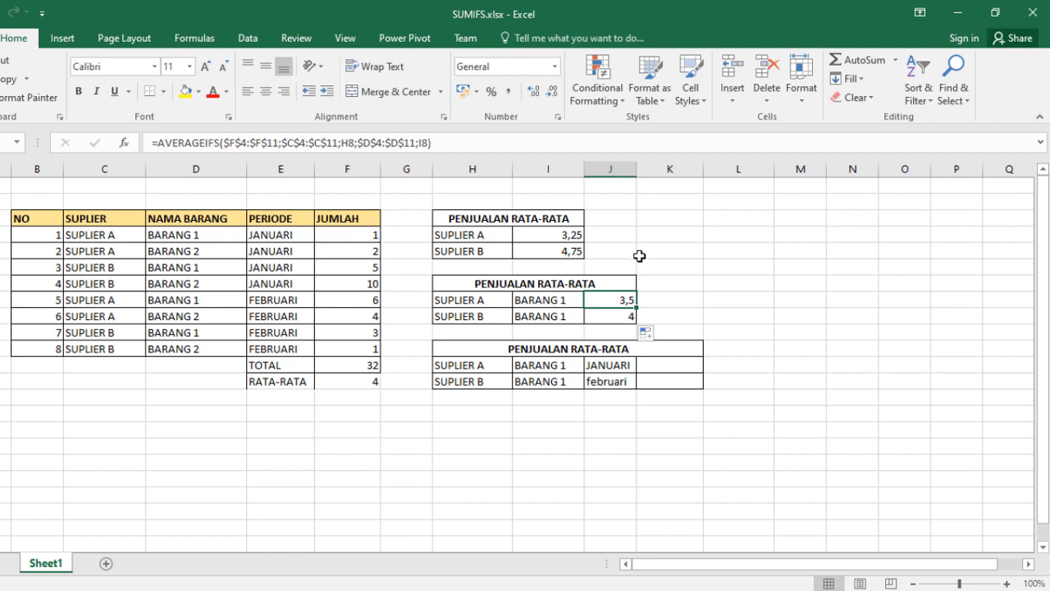
Check the average in J8 against the SUPLIER A, BARANG 1 rows for JANUARI and FEBRUARI in the sales data
left_click(466, 302)
left_click_drag(469, 302, 528, 302)
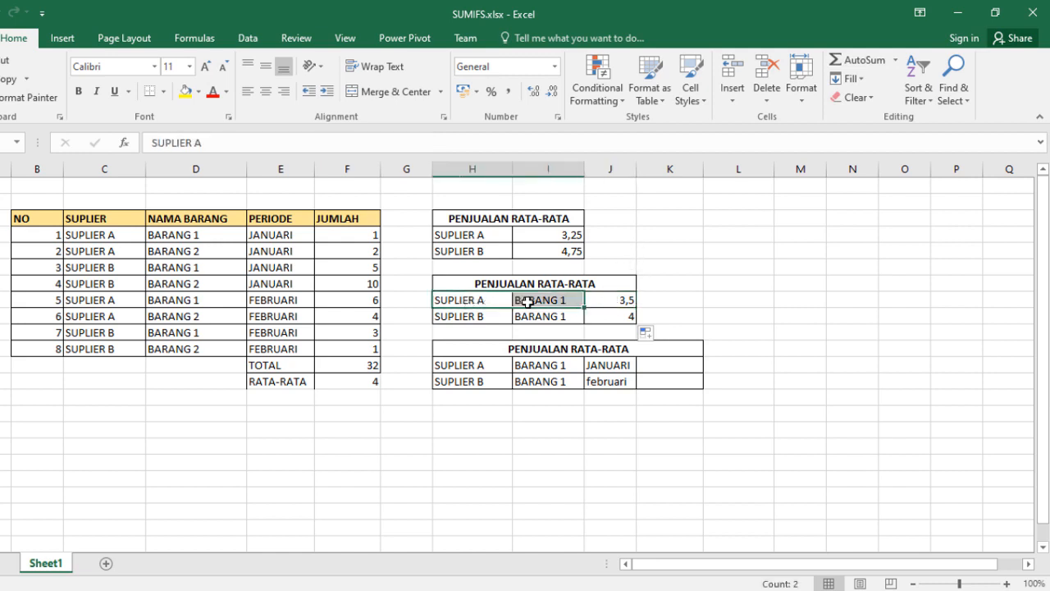
left_click_drag(104, 235, 354, 241)
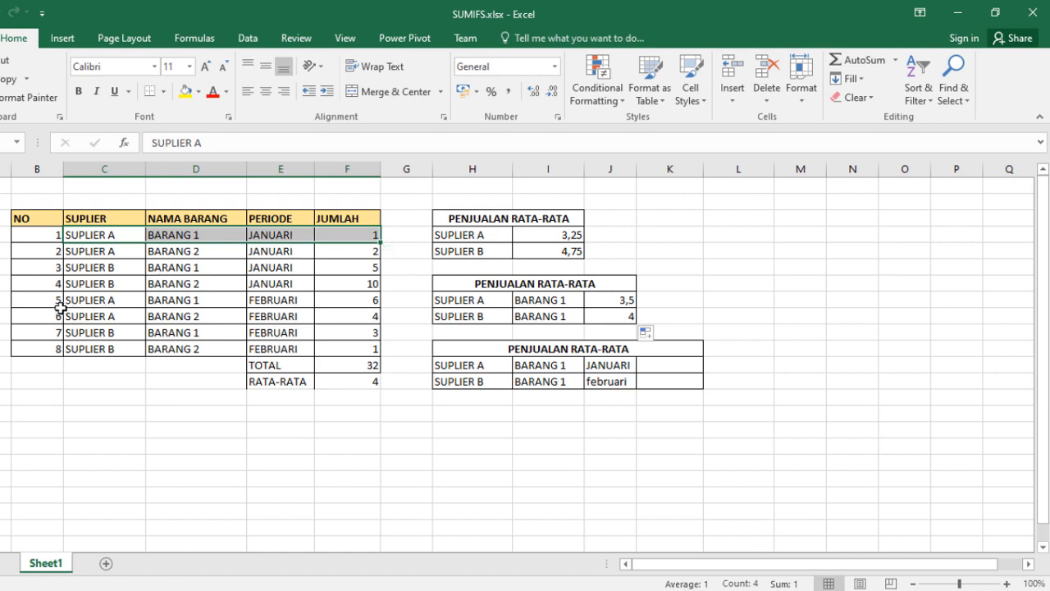
left_click_drag(75, 300, 351, 296)
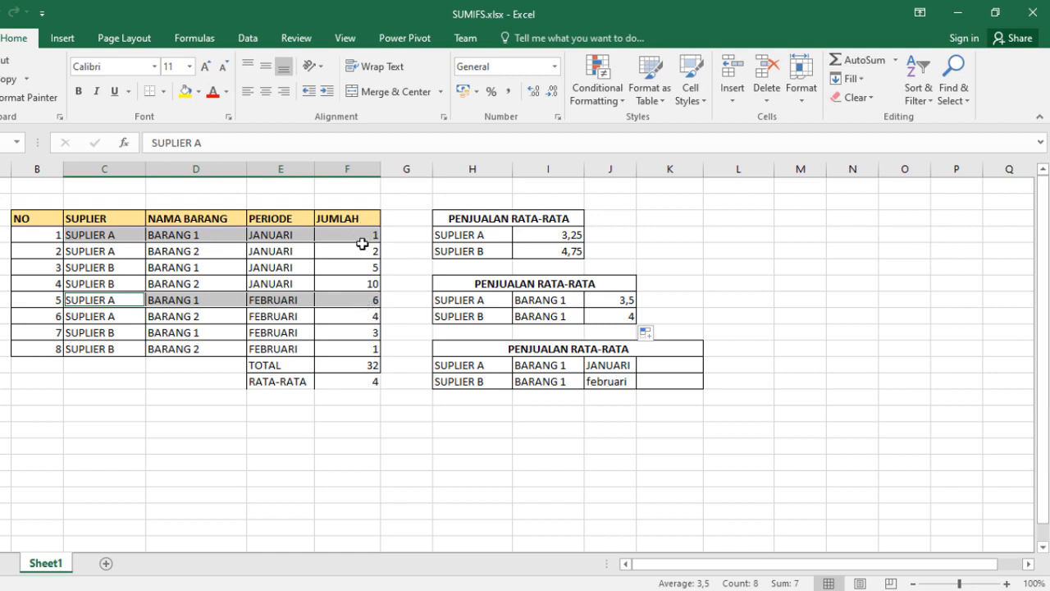
left_click(601, 302)
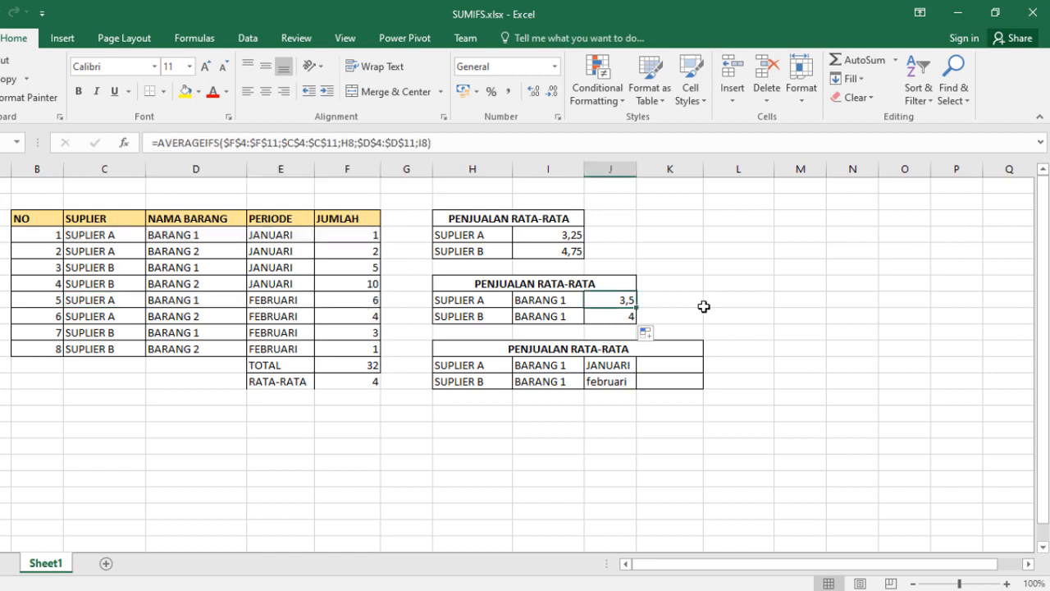
Widen column J slightly
left_click(752, 356)
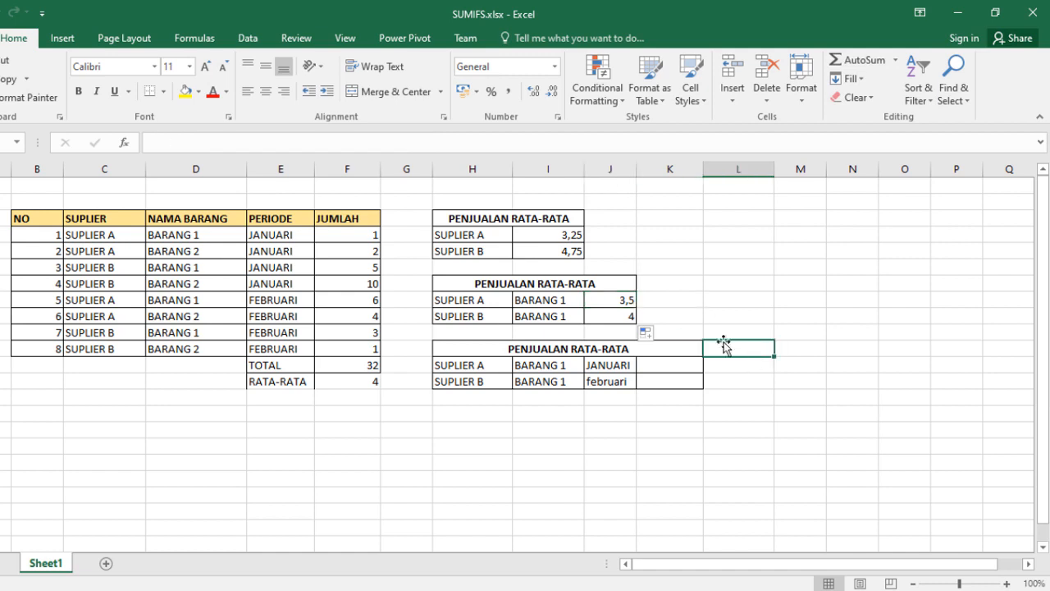
left_click_drag(641, 175, 650, 174)
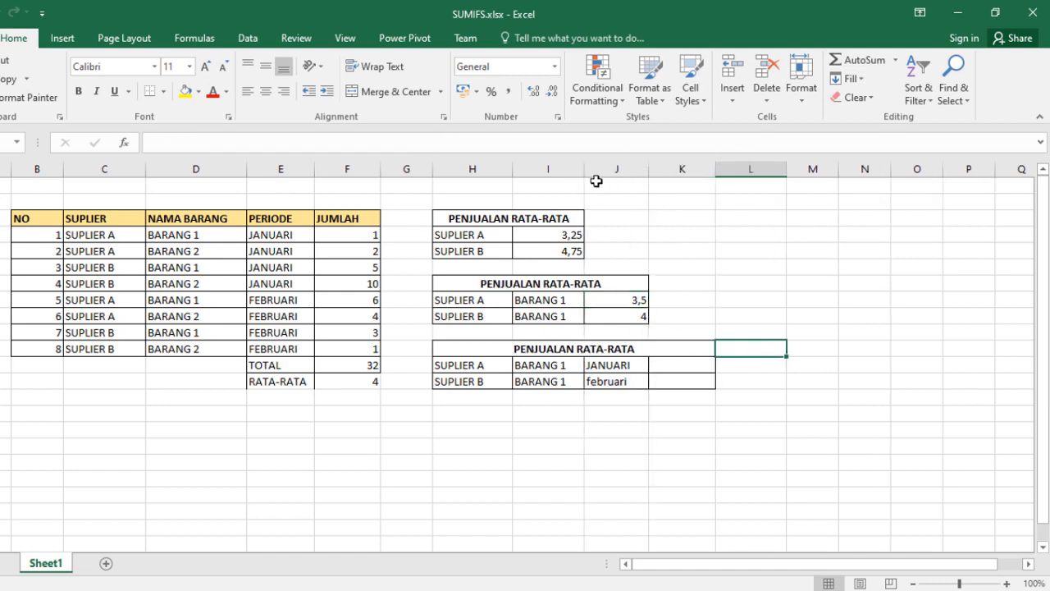
left_click(670, 370)
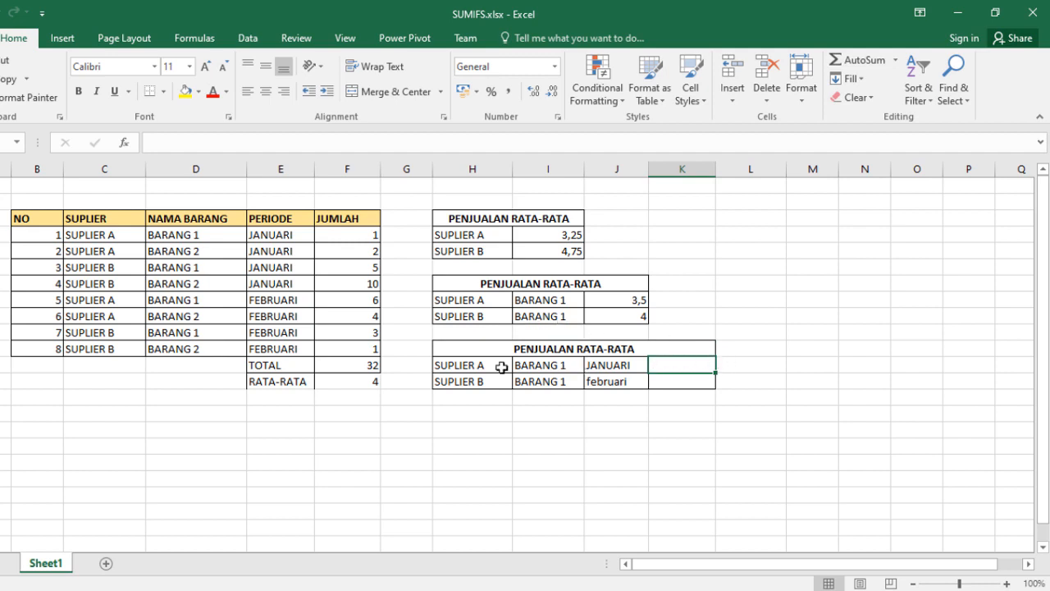
Review the supplier, item and period criteria in the third PENJUALAN RATA-RATA table
left_click(477, 350)
left_click(478, 365)
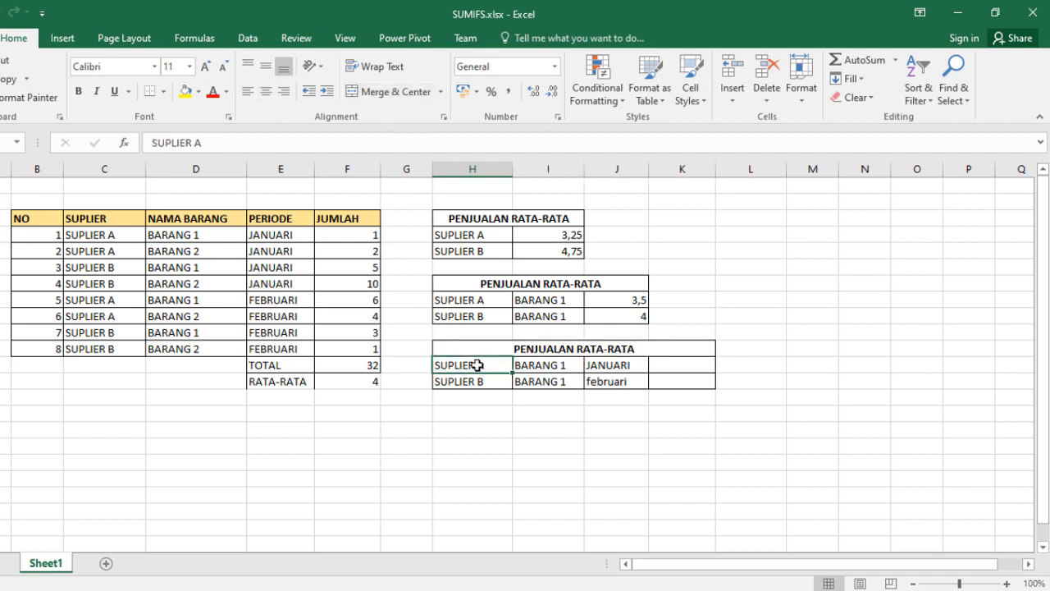
left_click_drag(493, 363, 487, 380)
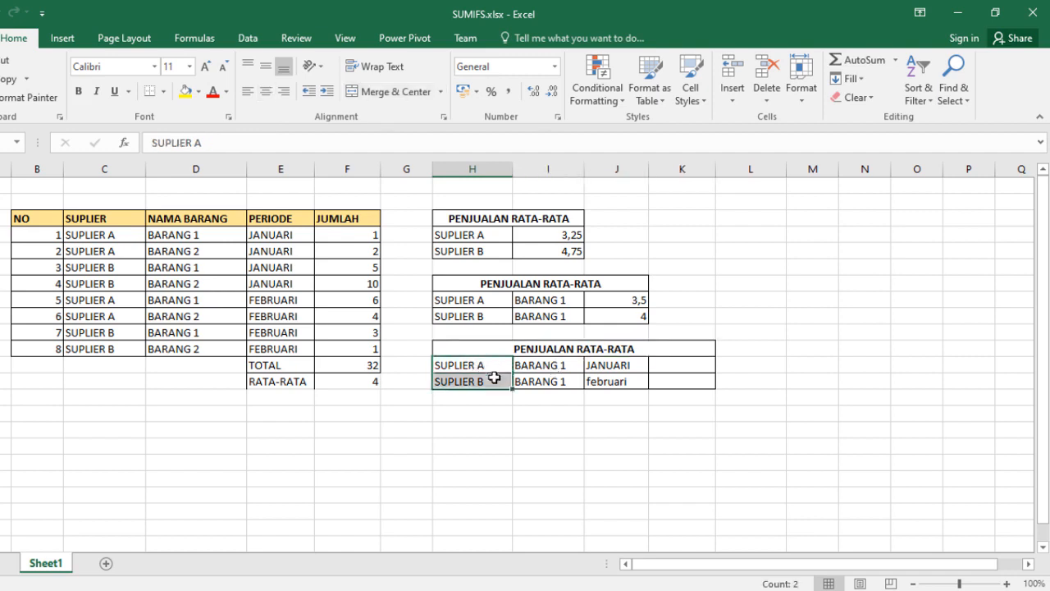
left_click_drag(554, 366, 605, 383)
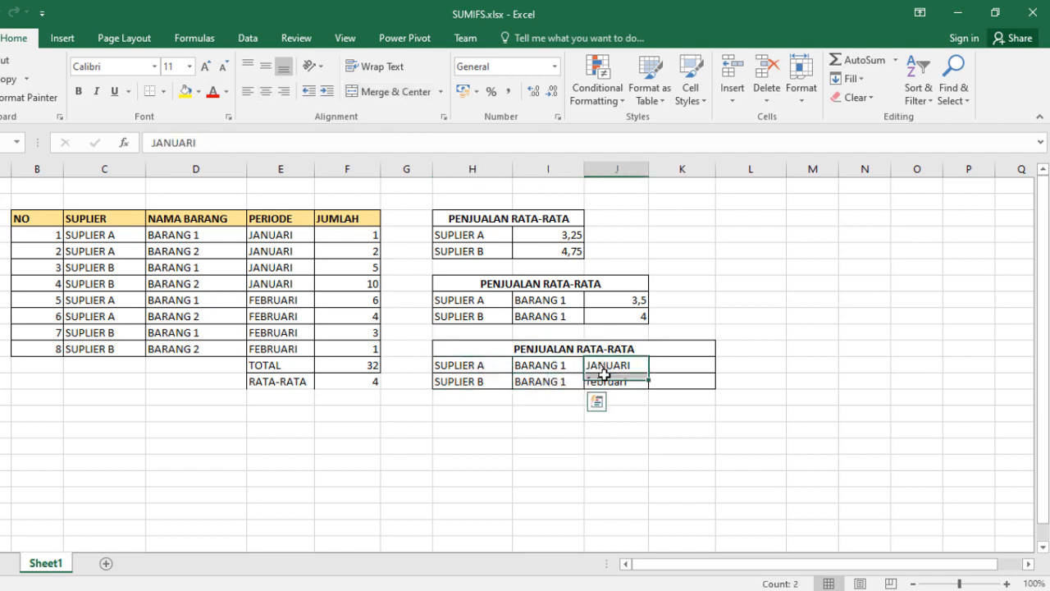
left_click(772, 408)
left_click(693, 367)
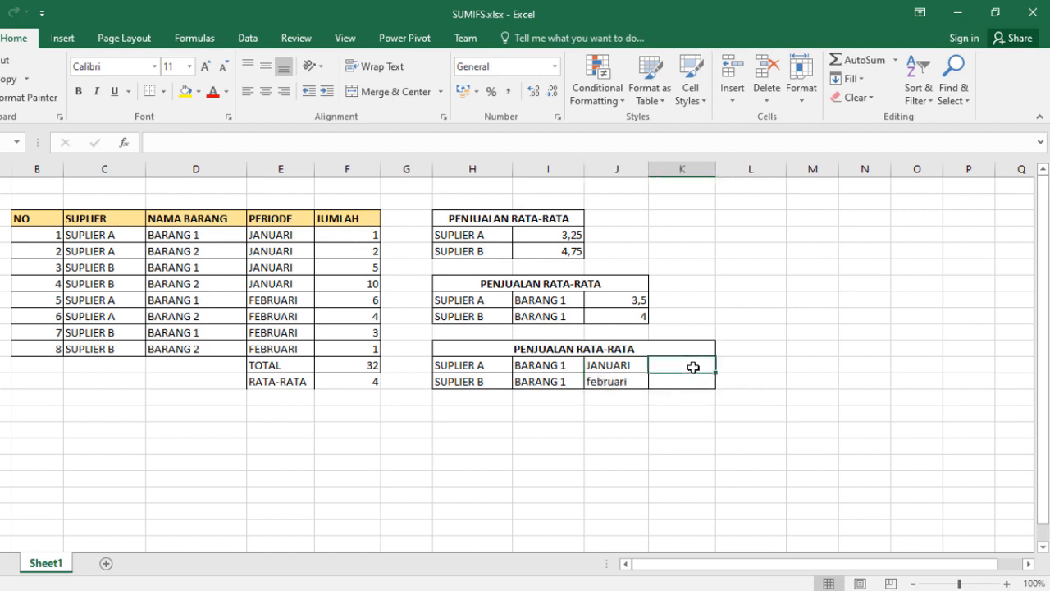
Widen column J a little further to give the period criteria in the third table more room
left_click(622, 303)
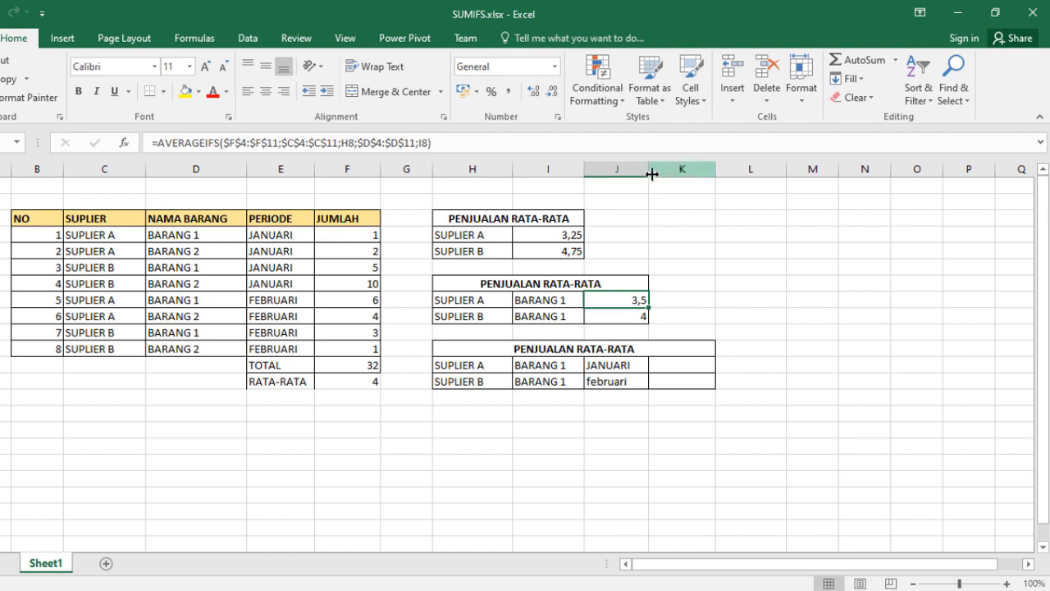
left_click_drag(649, 170, 655, 173)
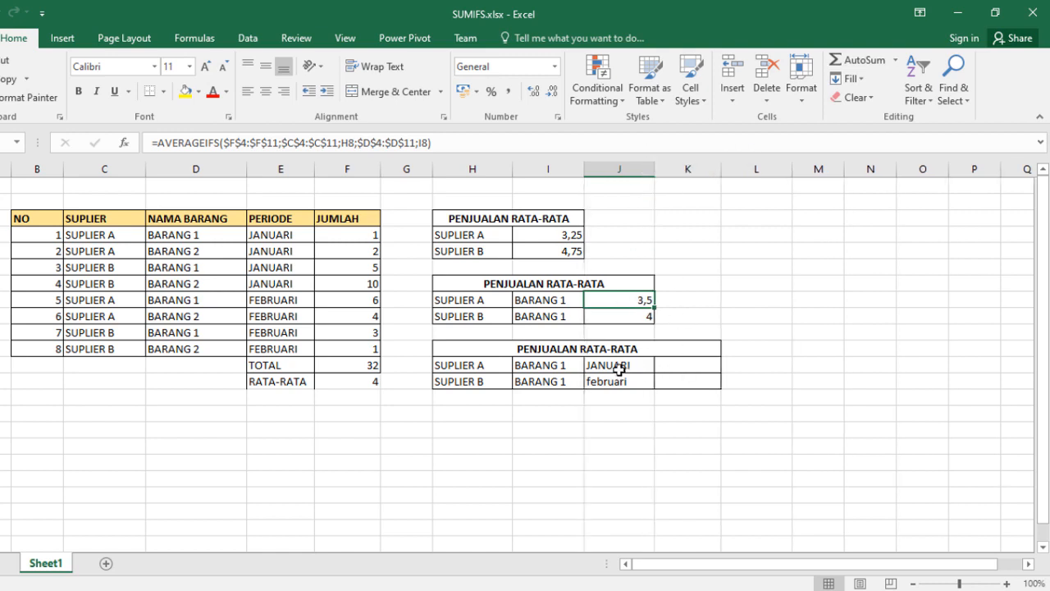
left_click_drag(619, 369, 619, 380)
Begin an AVERAGEIFS formula in K12 with the absolute JUMLAH range $F$4:$F$11 as the average range
left_click(670, 367)
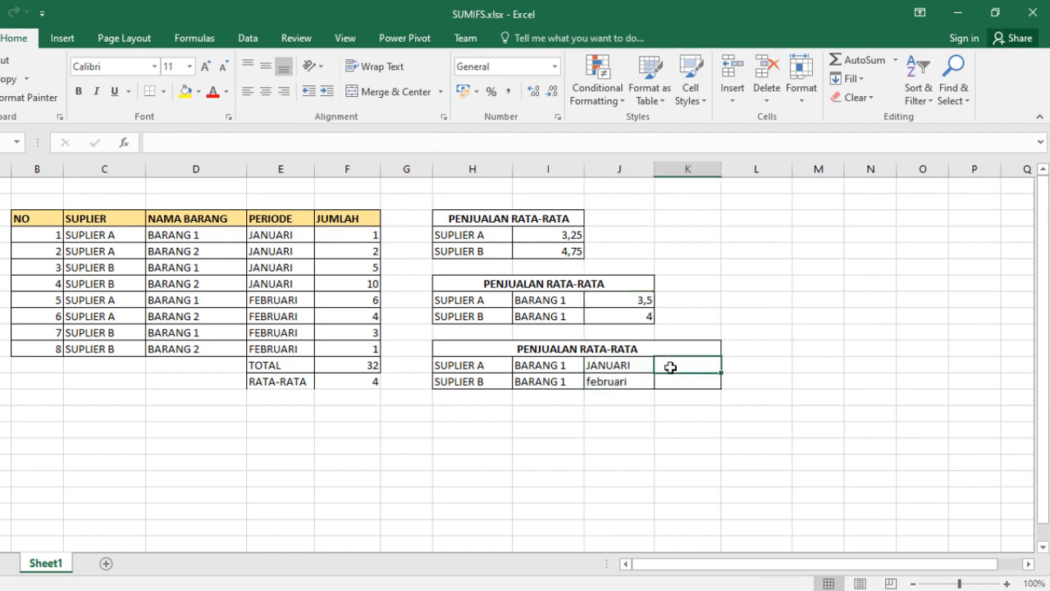
type("=AVERA")
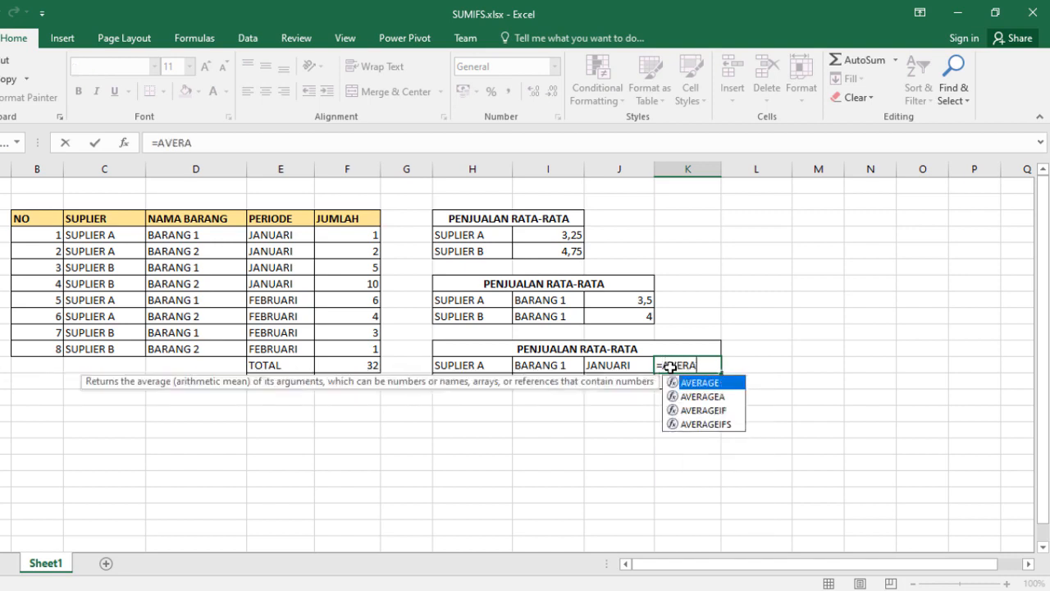
type("GEIFS")
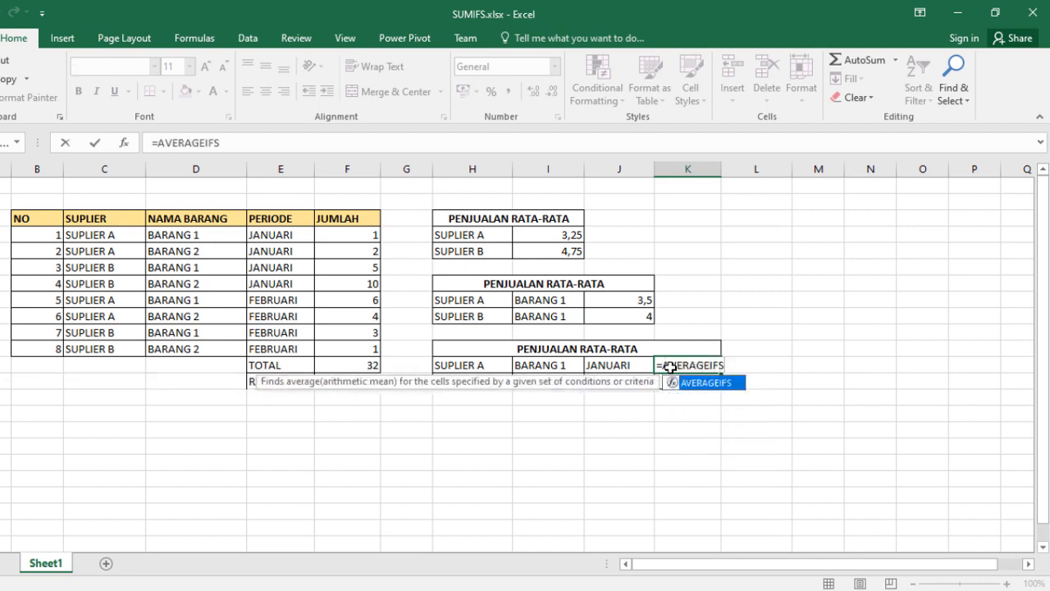
type("(")
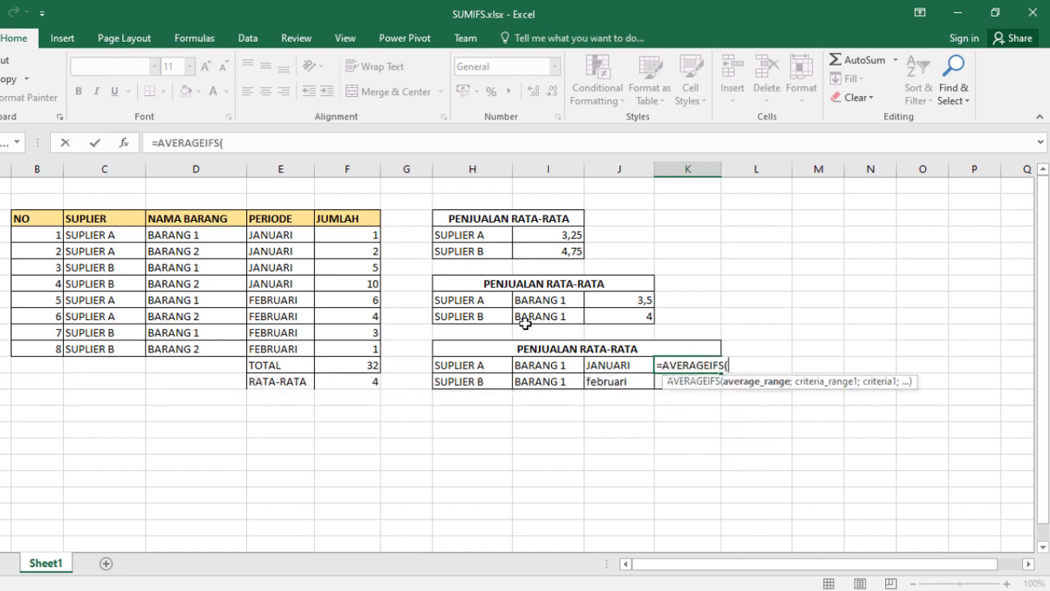
left_click_drag(339, 233, 337, 354)
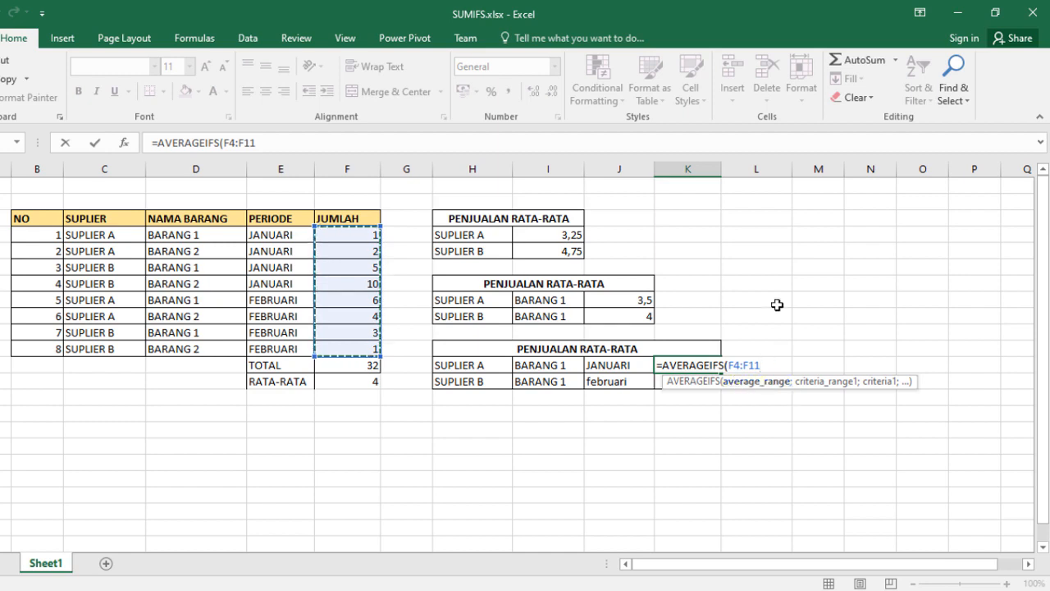
key("F4")
type(";")
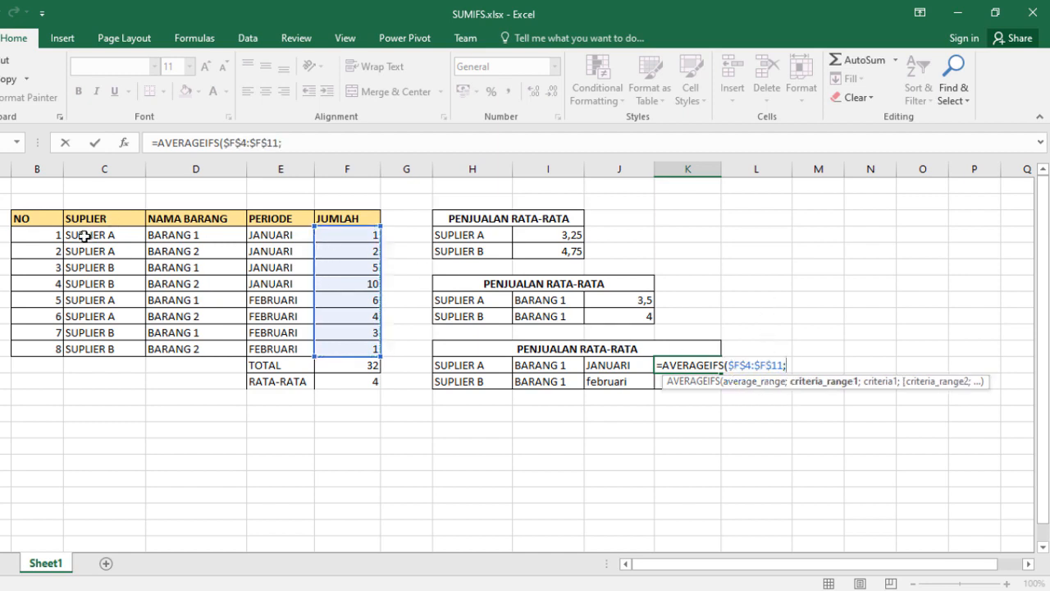
Add the supplier condition to the K12 formula, using $C$4:$C$11 as the criteria range and H12 as the criterion
left_click_drag(84, 235, 89, 349)
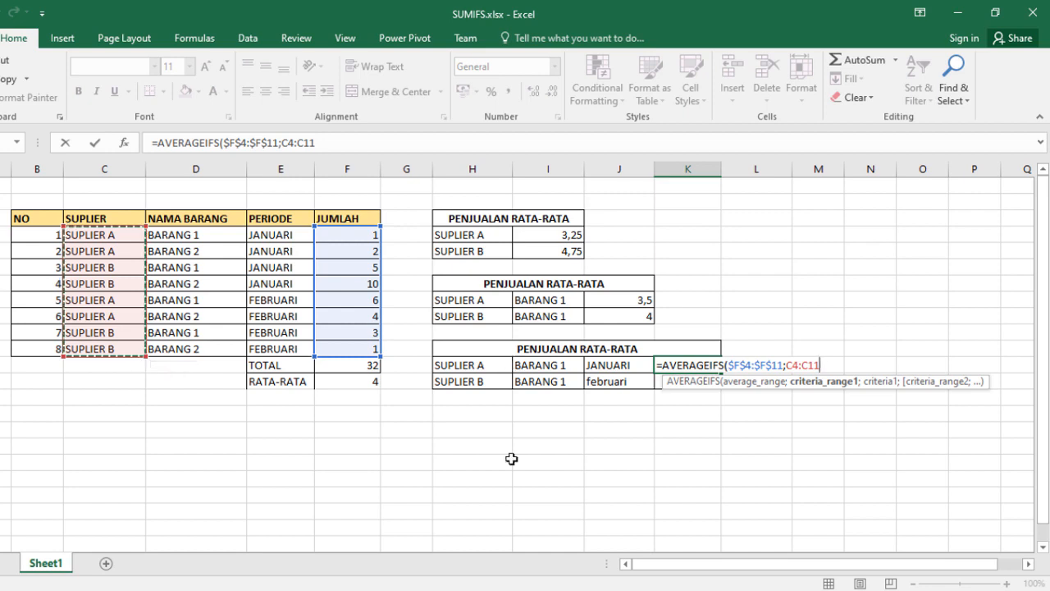
key("F4")
type(";")
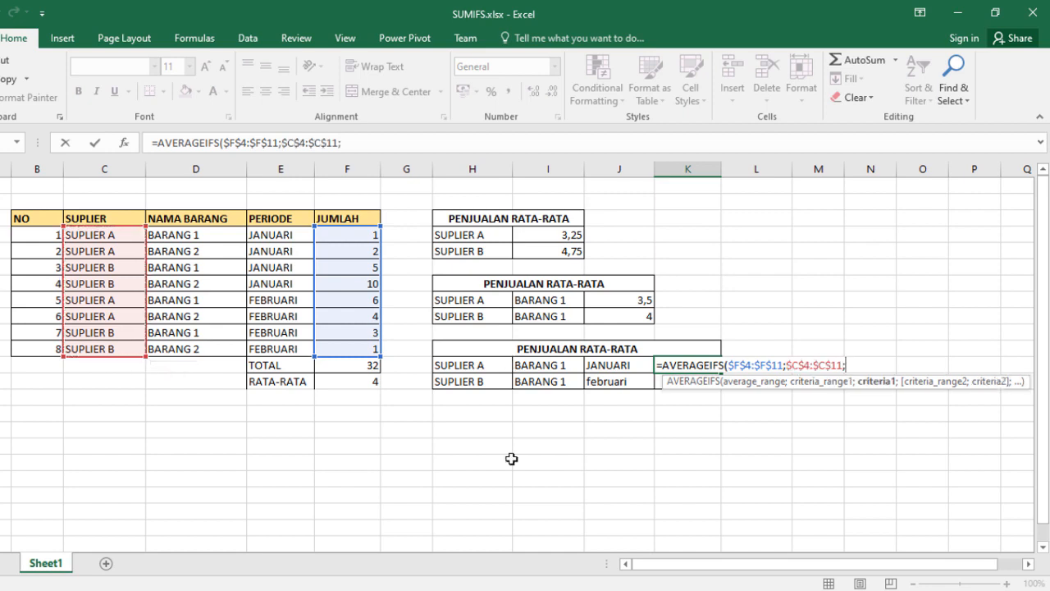
left_click(487, 363)
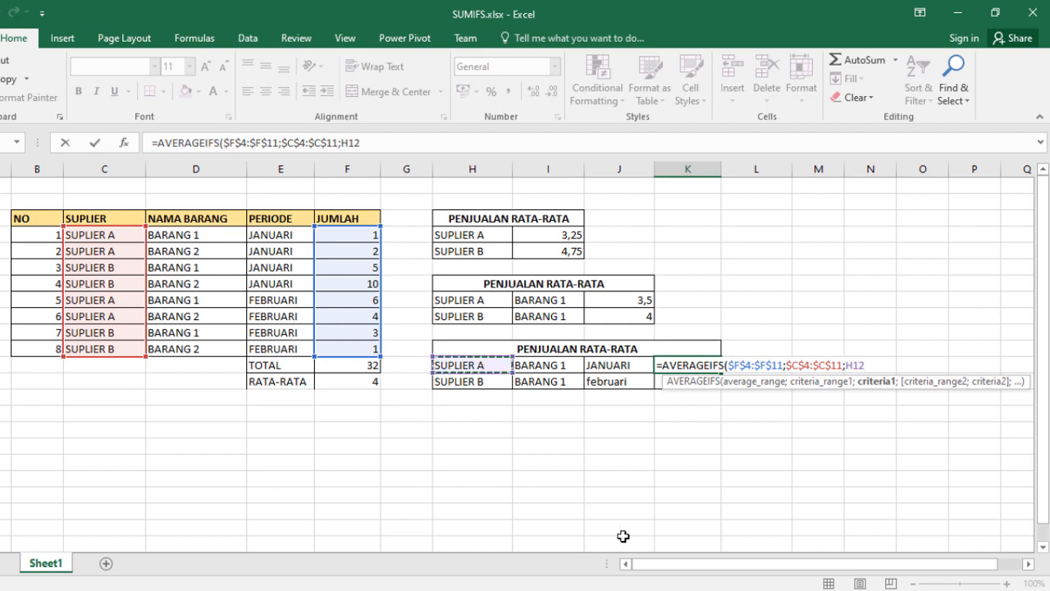
type(";")
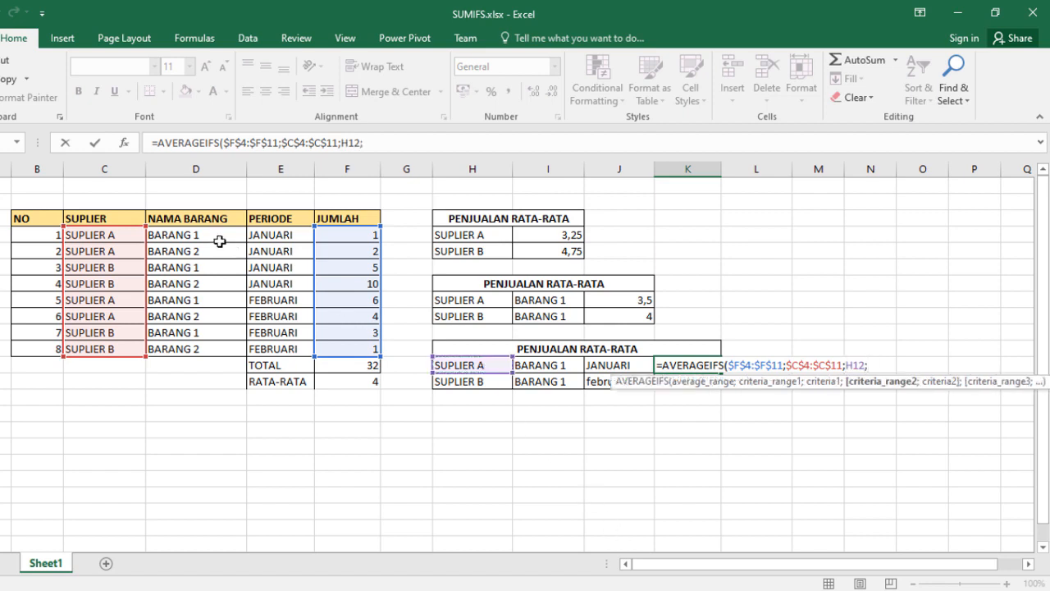
Add the item condition to the K12 formula, using $D$4:$D$11 as the criteria range and I12 as the criterion
left_click_drag(215, 234, 205, 349)
key("F4")
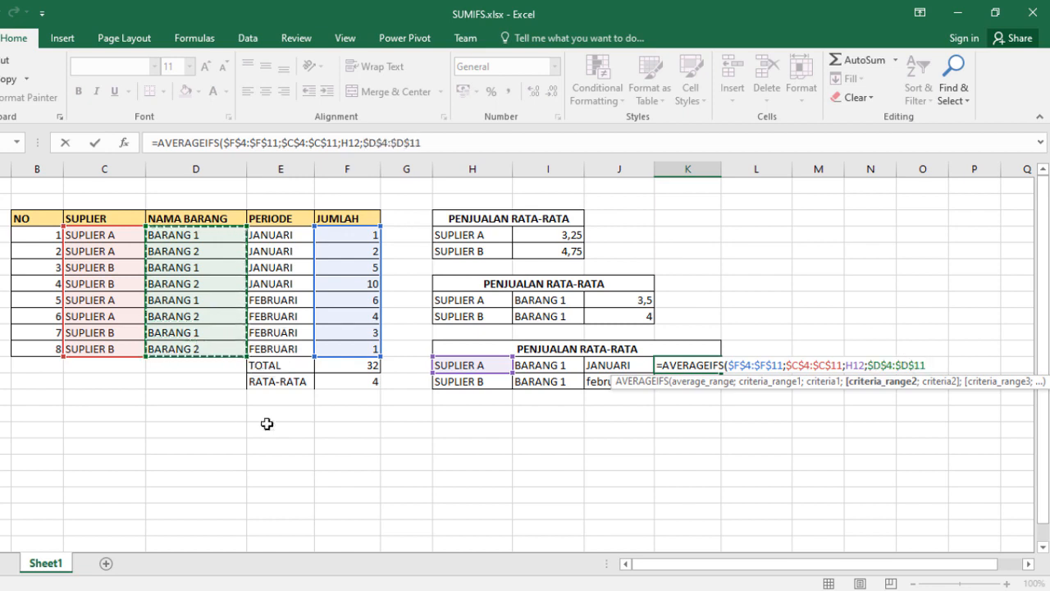
type(";")
left_click(545, 367)
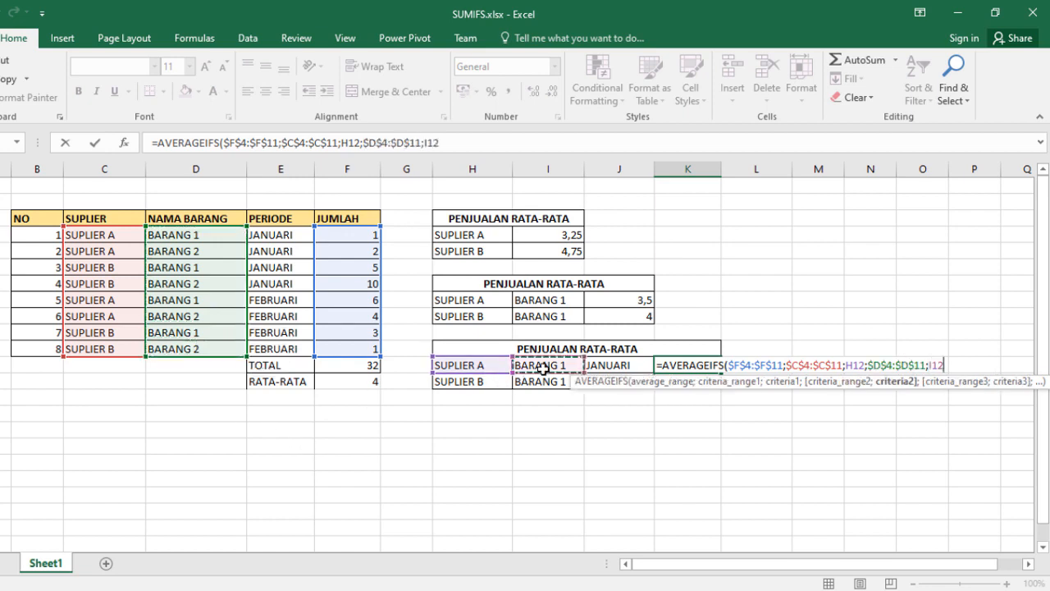
type(";")
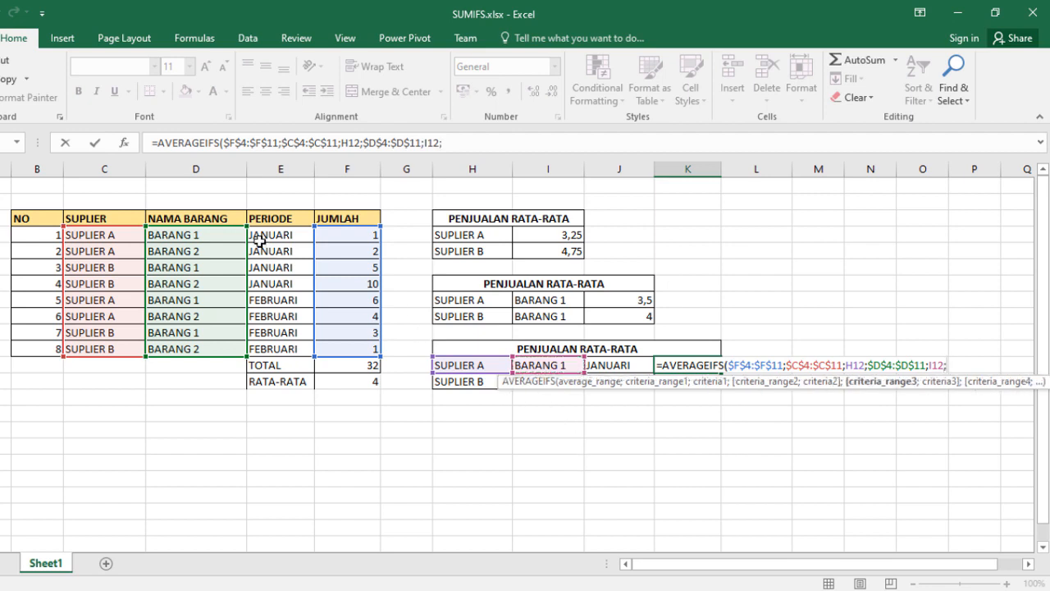
Complete the K12 formula with the period condition, using $E$4:$E$11 as the criteria range and J12 as the criterion
left_click_drag(271, 235, 275, 351)
key("F4")
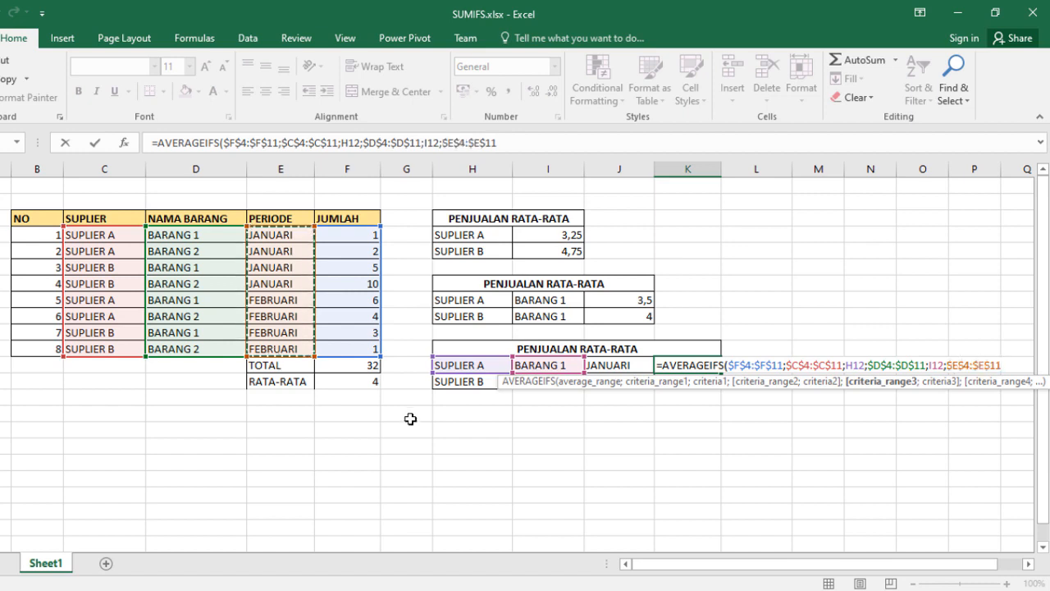
type(";")
left_click(622, 367)
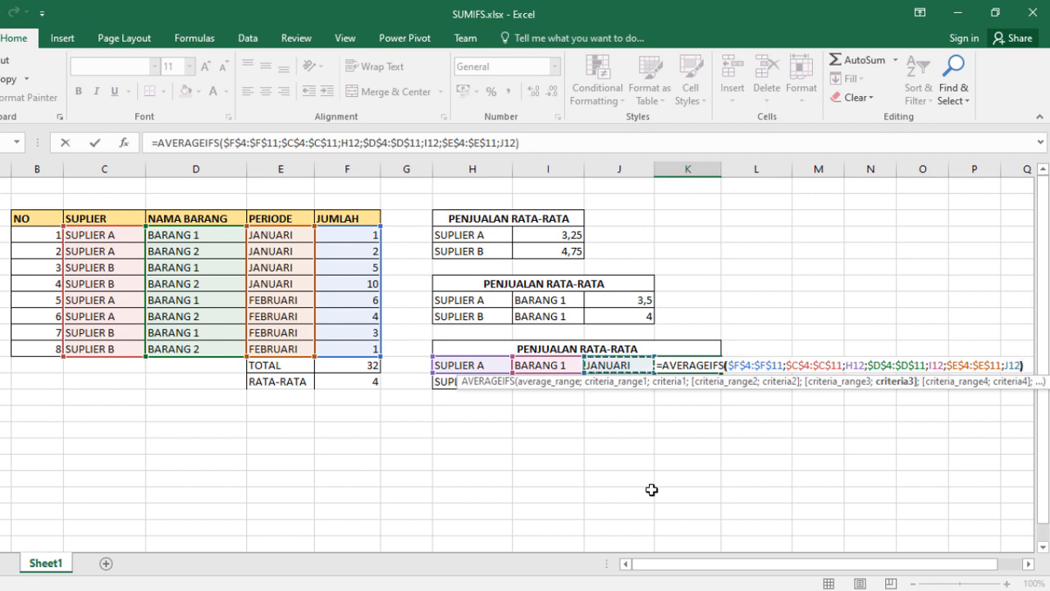
type(")")
key("Return")
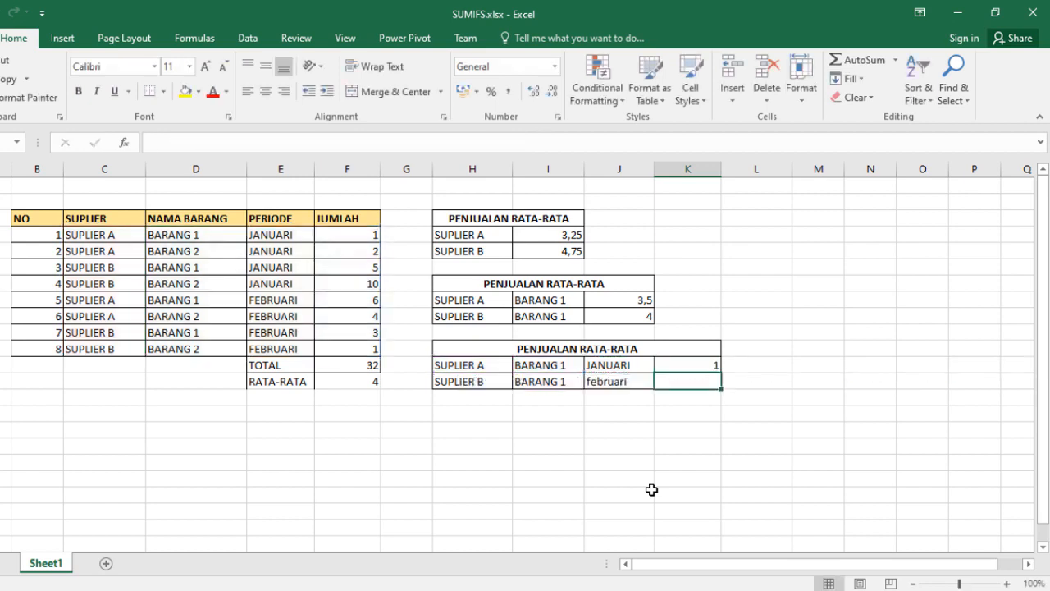
Copy the AVERAGEIFS formula from K12 down to K13
left_click(684, 364)
left_click_drag(719, 371, 724, 394)
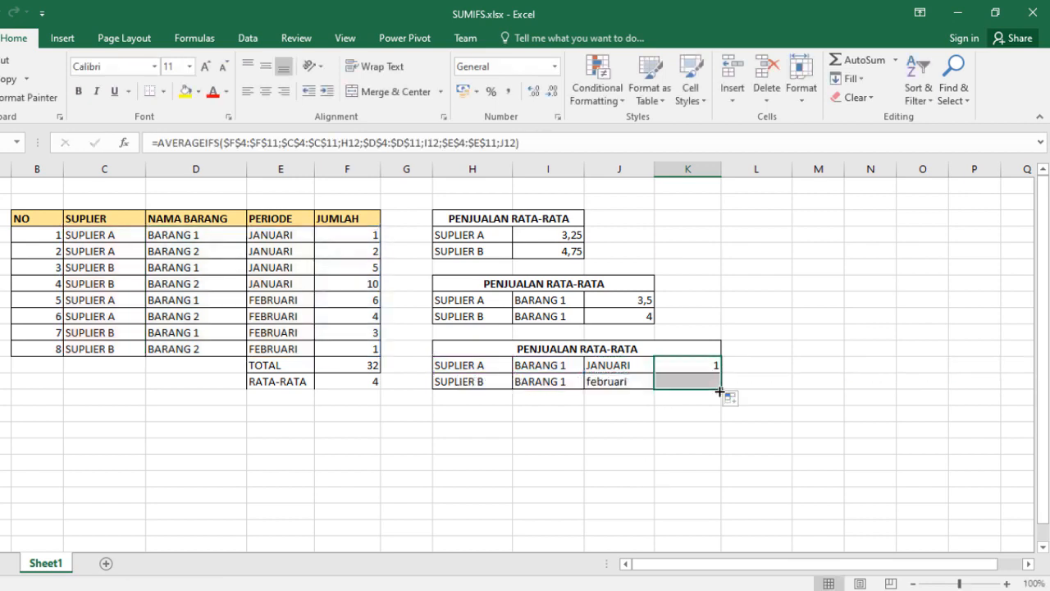
left_click(700, 415)
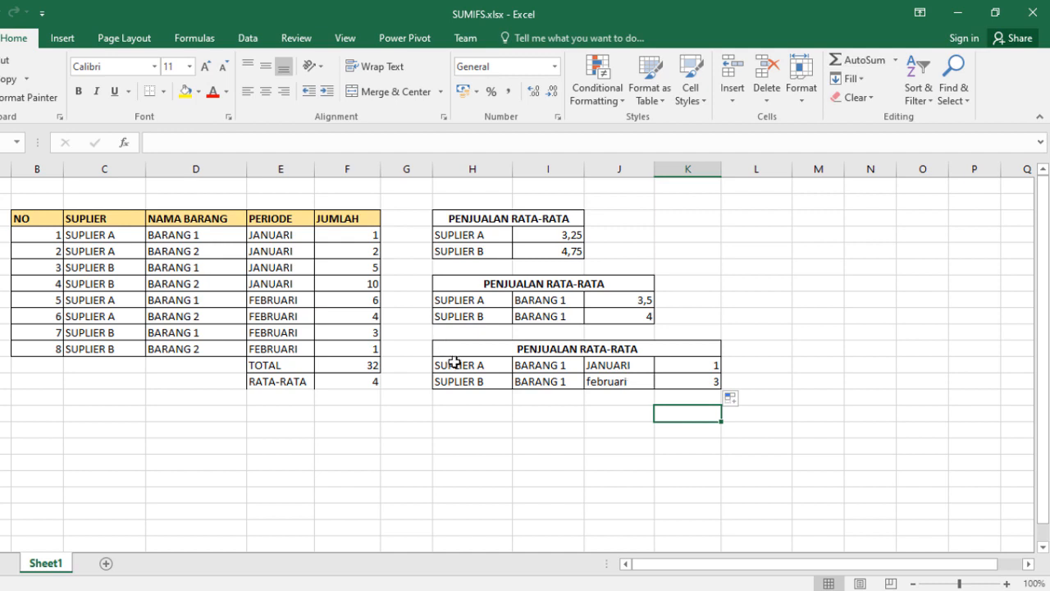
Check the averages in K12 and K13 against the matching supplier, item and period rows in the sales data
left_click_drag(454, 362, 558, 366)
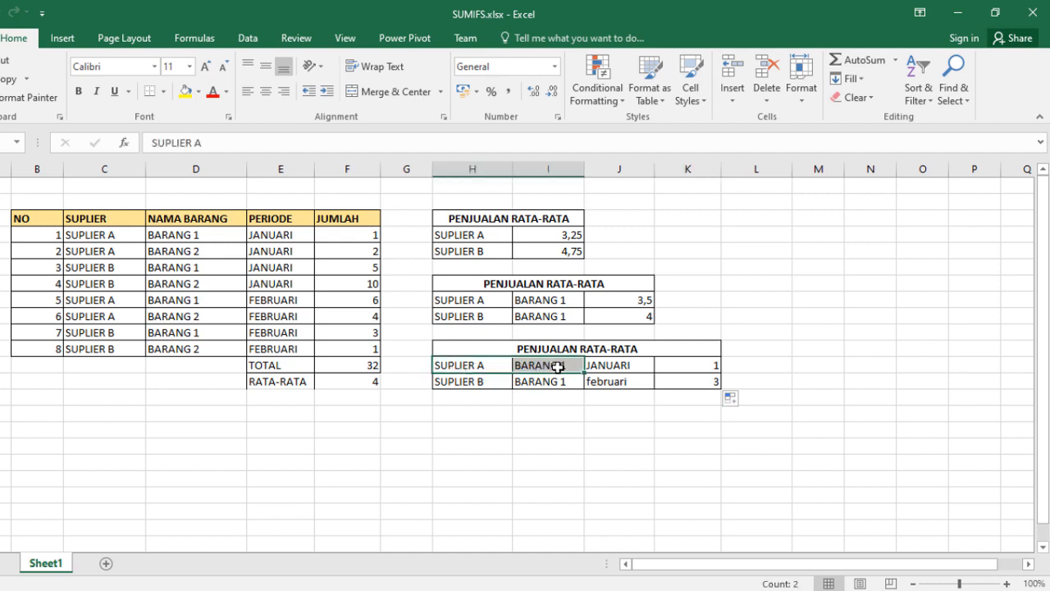
left_click(605, 368)
left_click(107, 236)
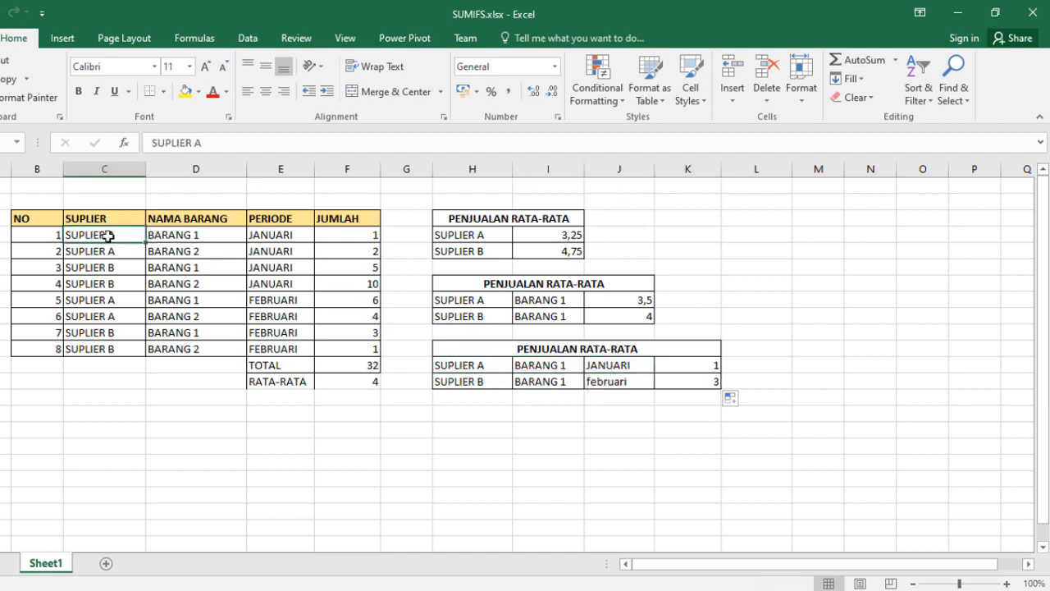
left_click_drag(108, 235, 355, 240)
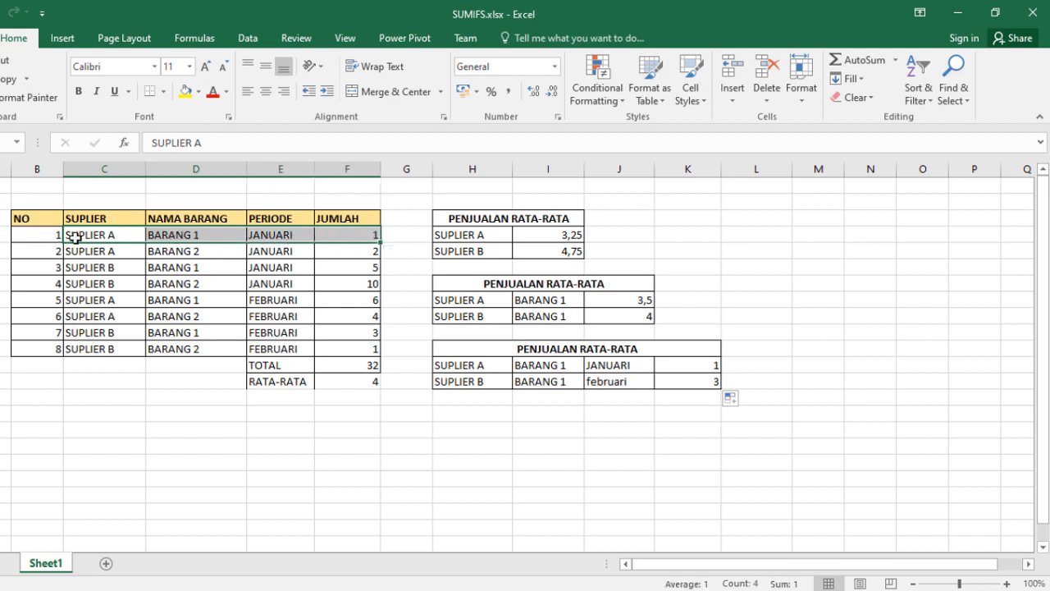
left_click(353, 236)
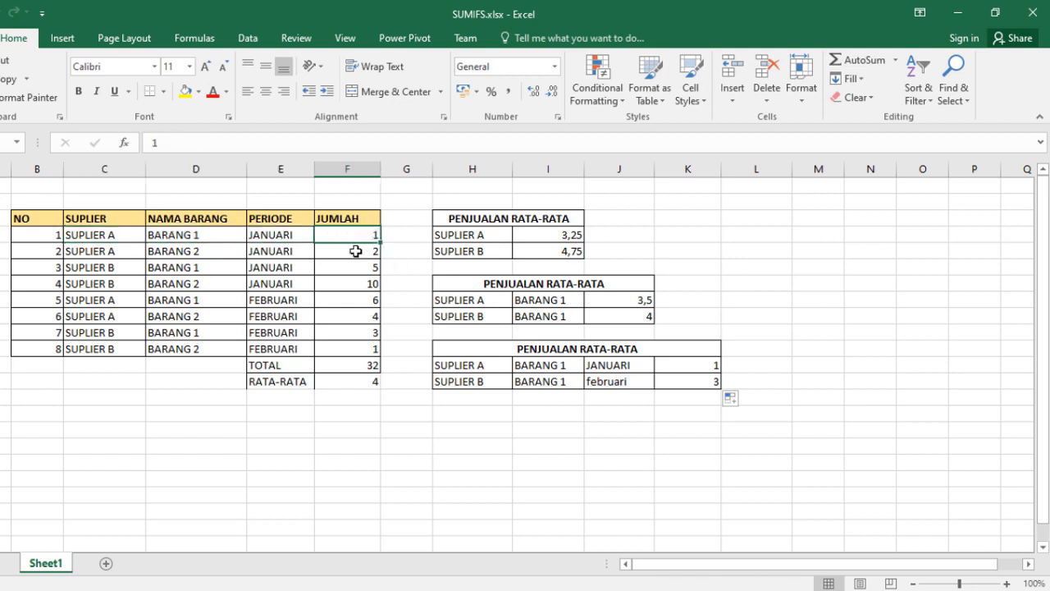
left_click_drag(466, 384, 679, 383)
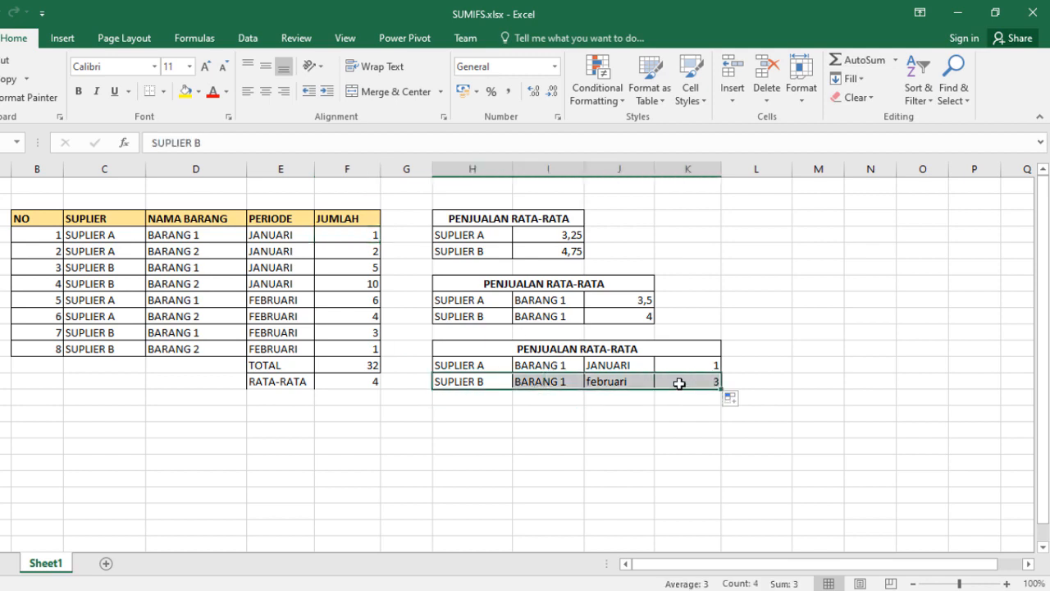
left_click(83, 333)
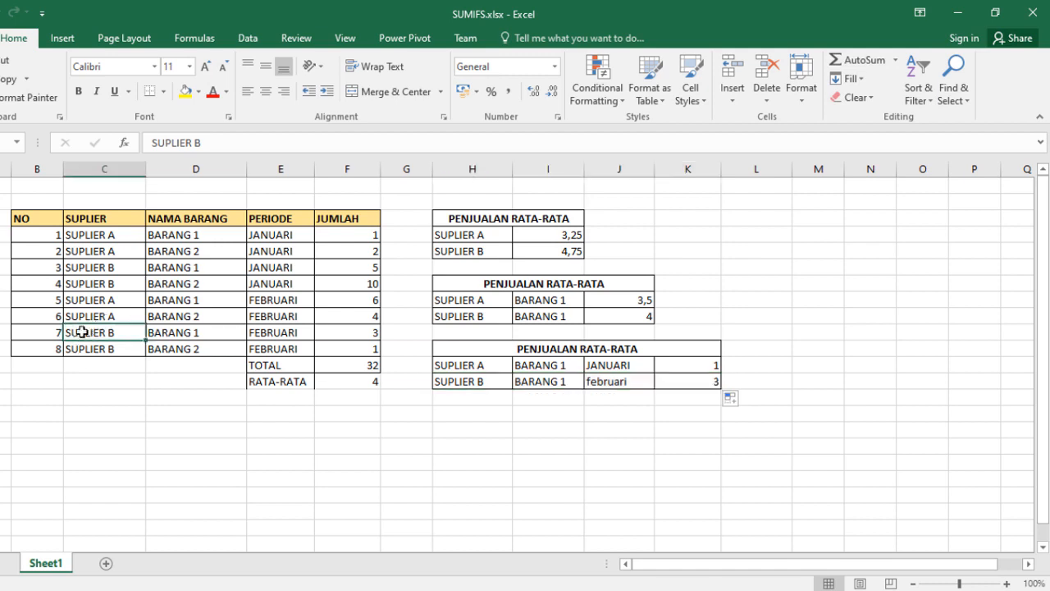
left_click_drag(89, 332, 358, 331)
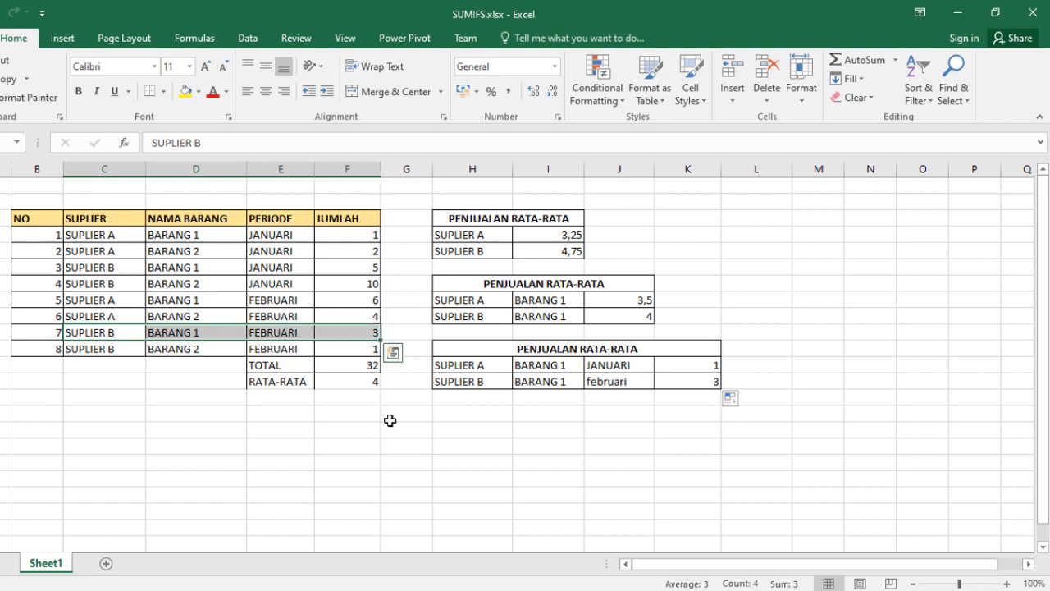
Change the SUPLIER B period criterion in J13 to JANUARI
left_click(615, 381)
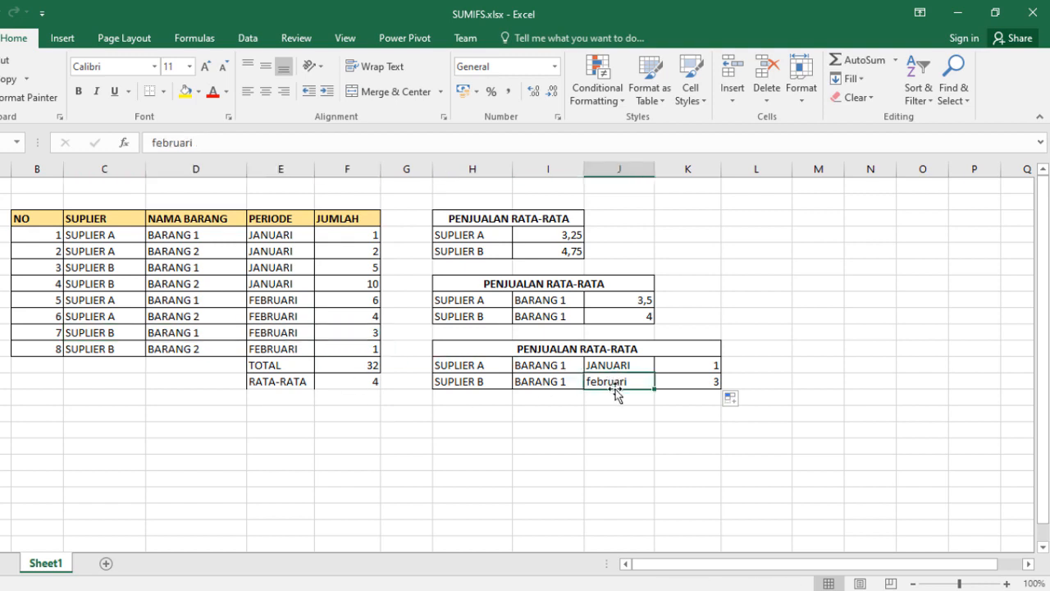
type("JANUARI")
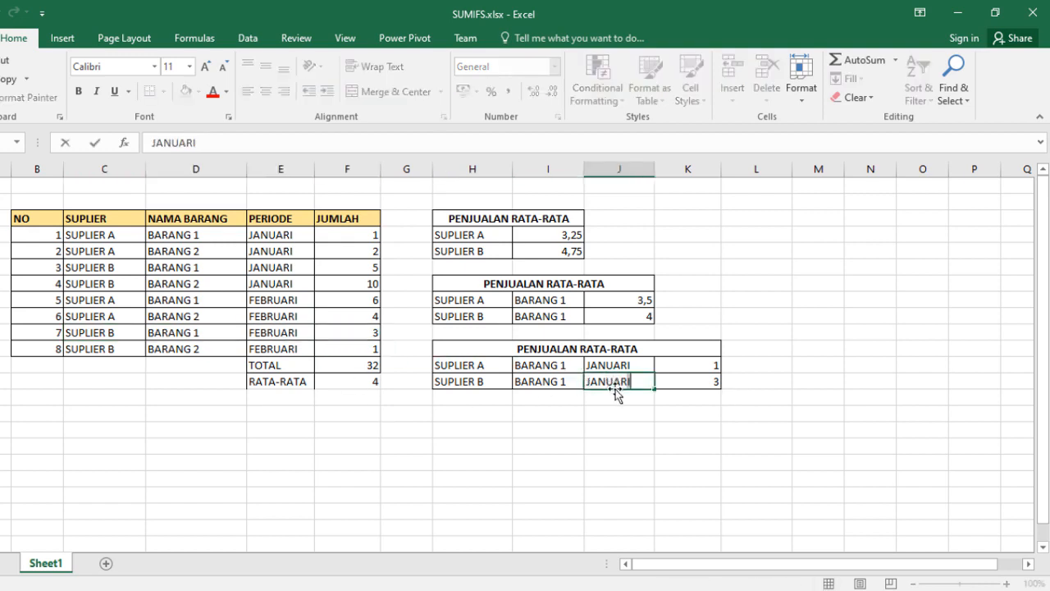
key("Return")
Check the K13 average against the SUPLIER B, BARANG 1, JANUARI row in the sales data
left_click(693, 382)
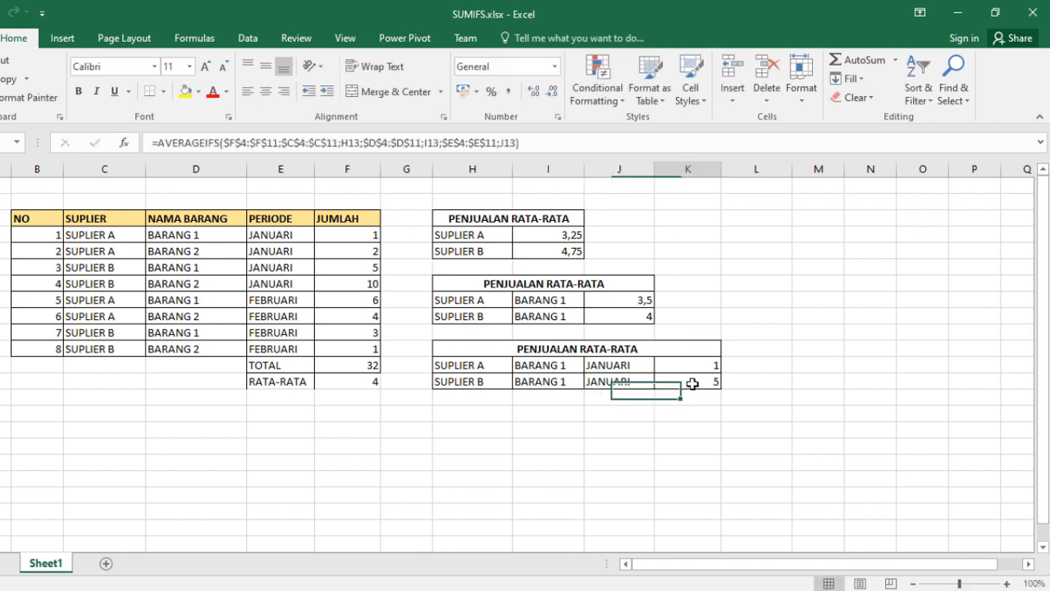
left_click(107, 268)
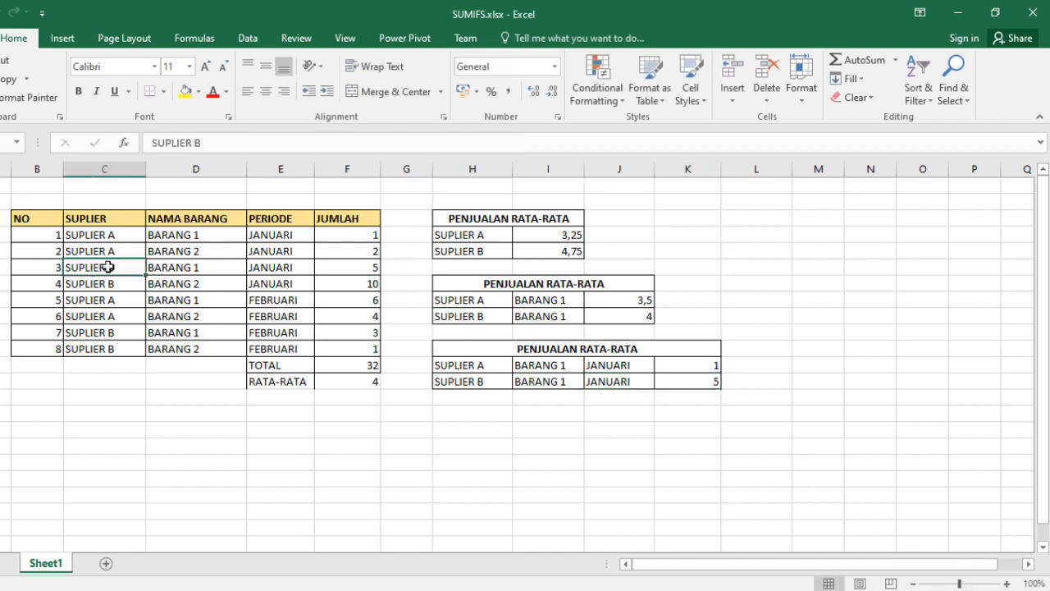
left_click_drag(113, 267, 368, 265)
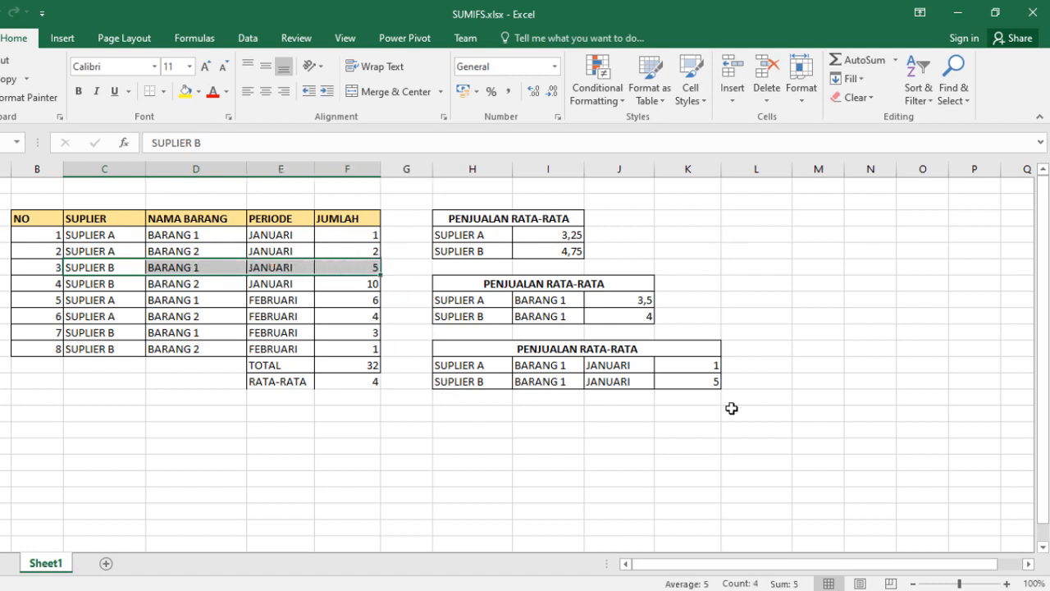
left_click(685, 384)
left_click(787, 391)
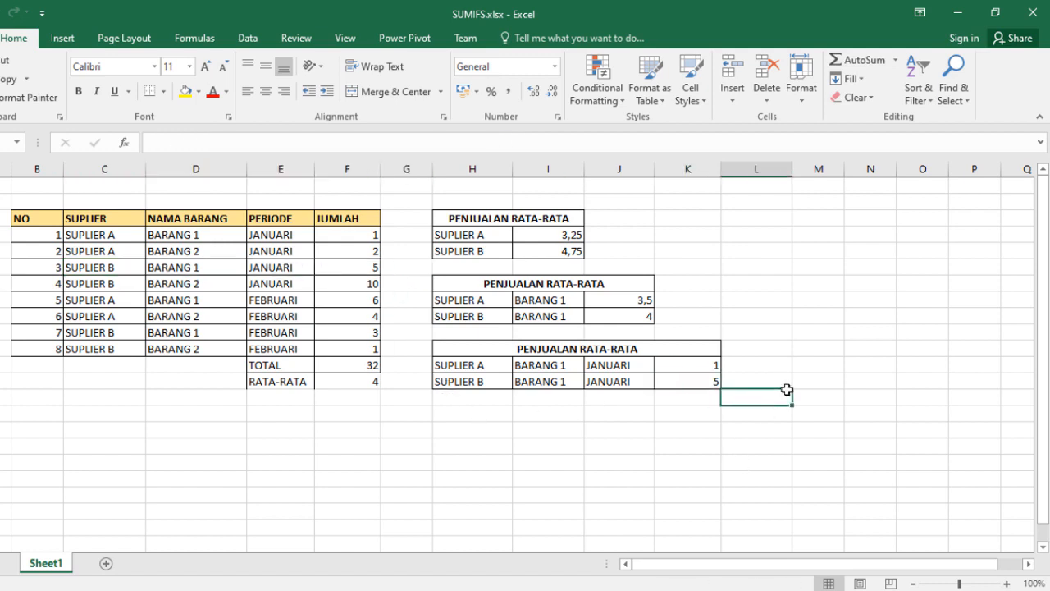